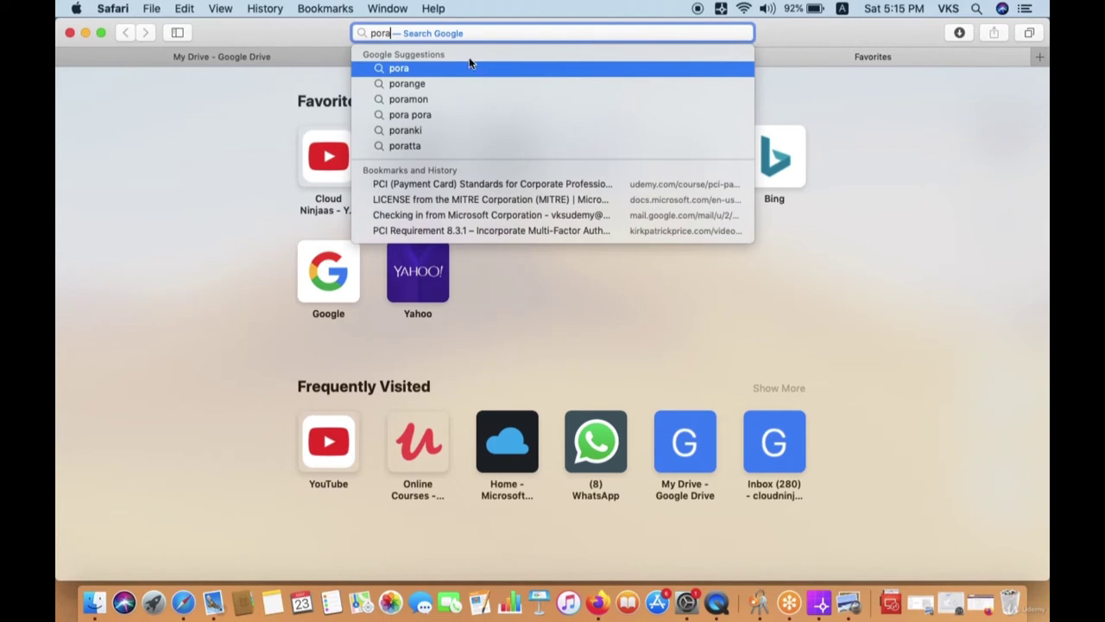
Fix the mistyped address and load portal.azure.com from the address-bar suggestions.
{"action": "key", "text": "BackSpace"}
{"action": "key", "text": "BackSpace"}
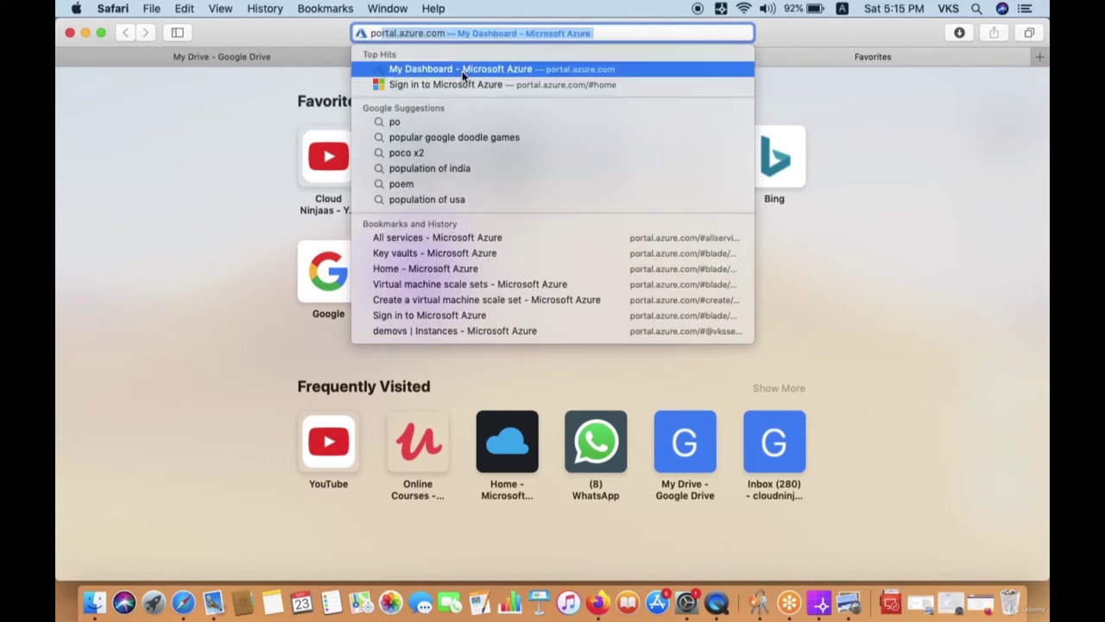
{"action": "left_click", "coordinate": [462, 69]}
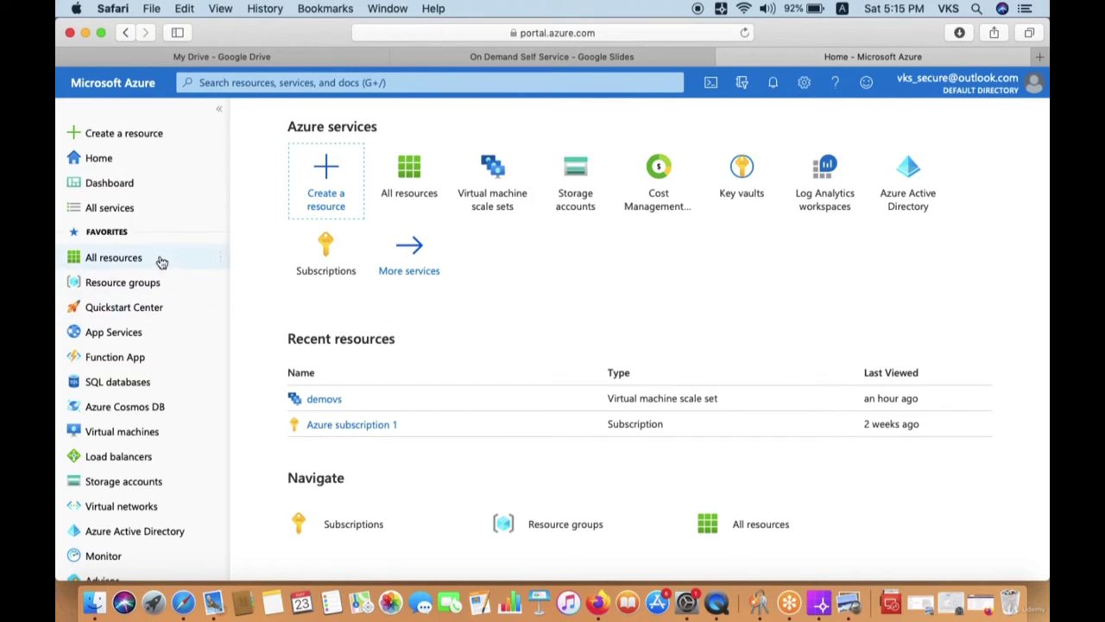
Open All services and browse the Compute and Networking categories.
{"action": "mouse_move", "coordinate": [161, 262]}
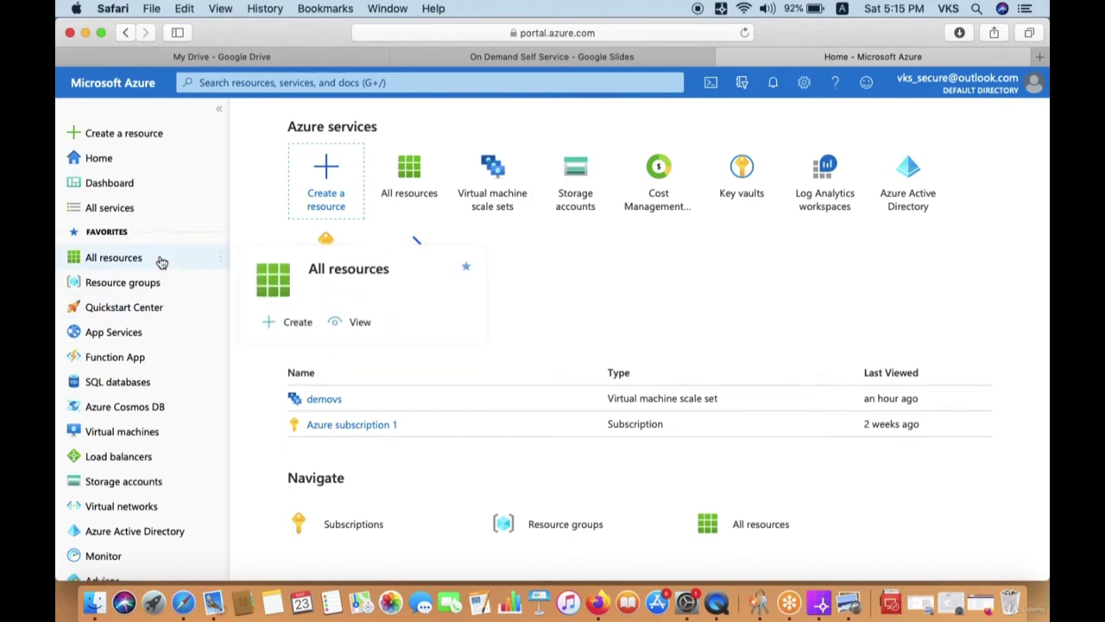
{"action": "left_click", "coordinate": [131, 211]}
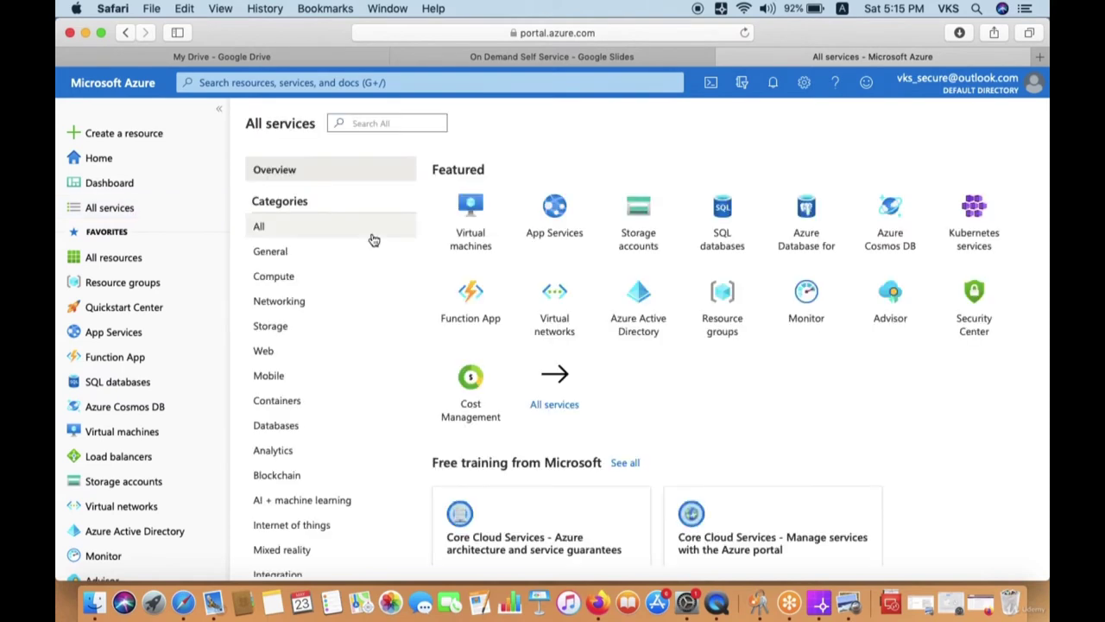
{"action": "left_click", "coordinate": [324, 277]}
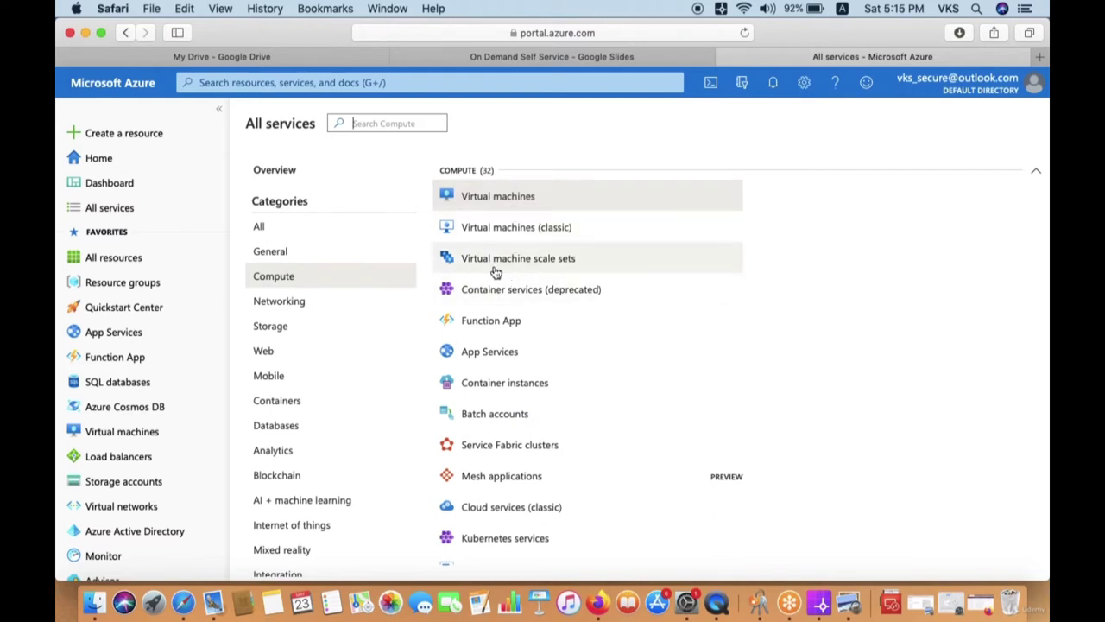
{"action": "mouse_move", "coordinate": [566, 259]}
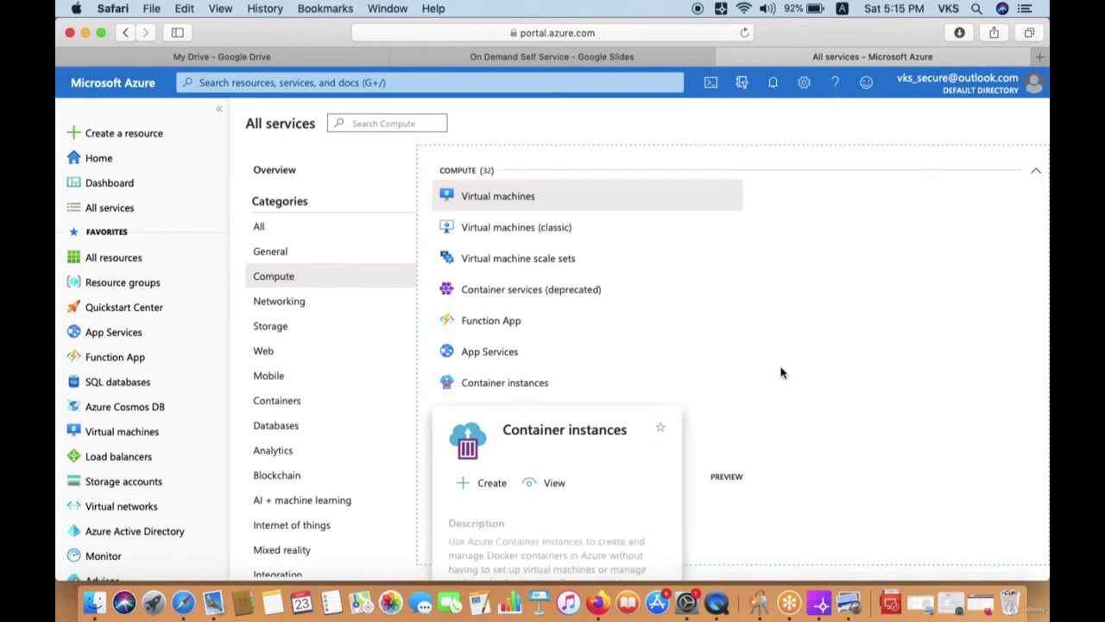
{"action": "scroll", "coordinate": [786, 406], "scroll_direction": "down", "scroll_amount": 2}
{"action": "scroll", "coordinate": [788, 429], "scroll_direction": "down", "scroll_amount": 6}
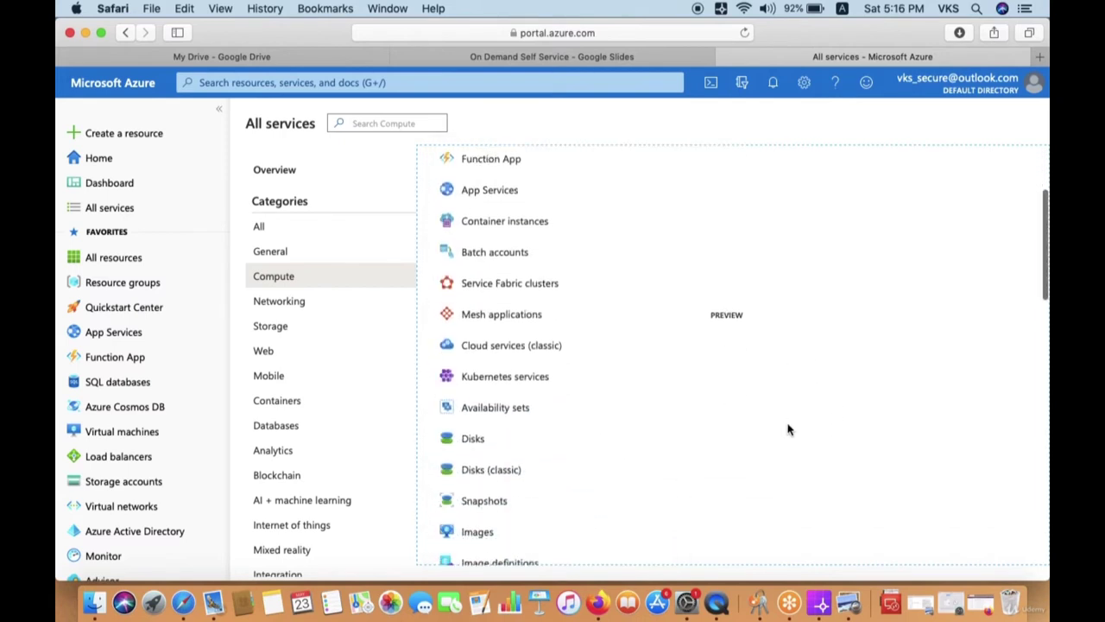
{"action": "scroll", "coordinate": [753, 462], "scroll_direction": "down", "scroll_amount": 2}
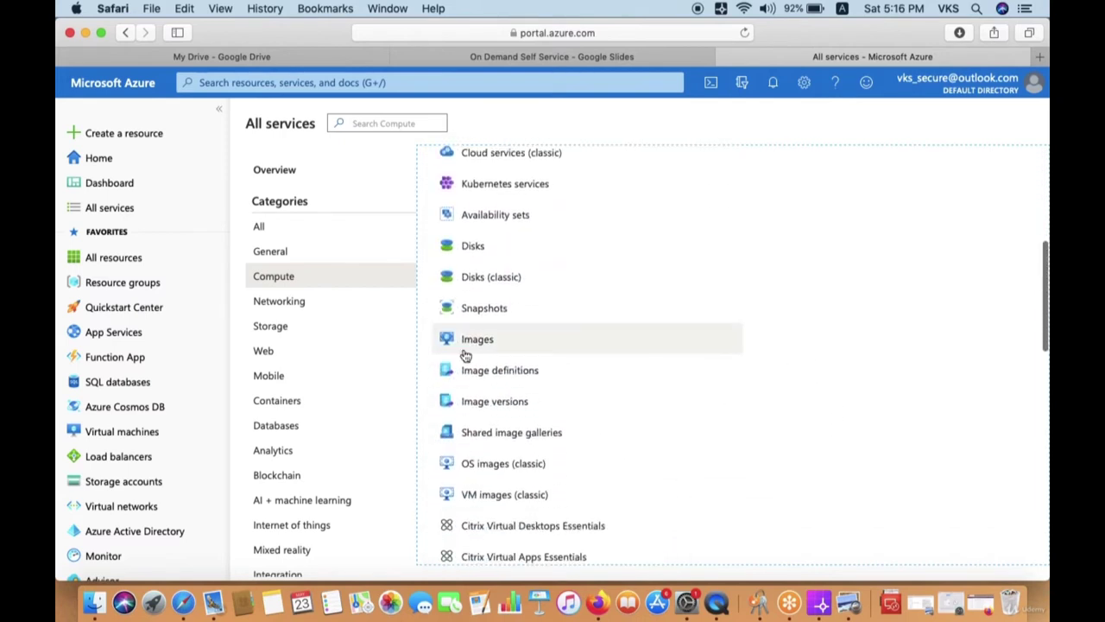
{"action": "left_click", "coordinate": [308, 306]}
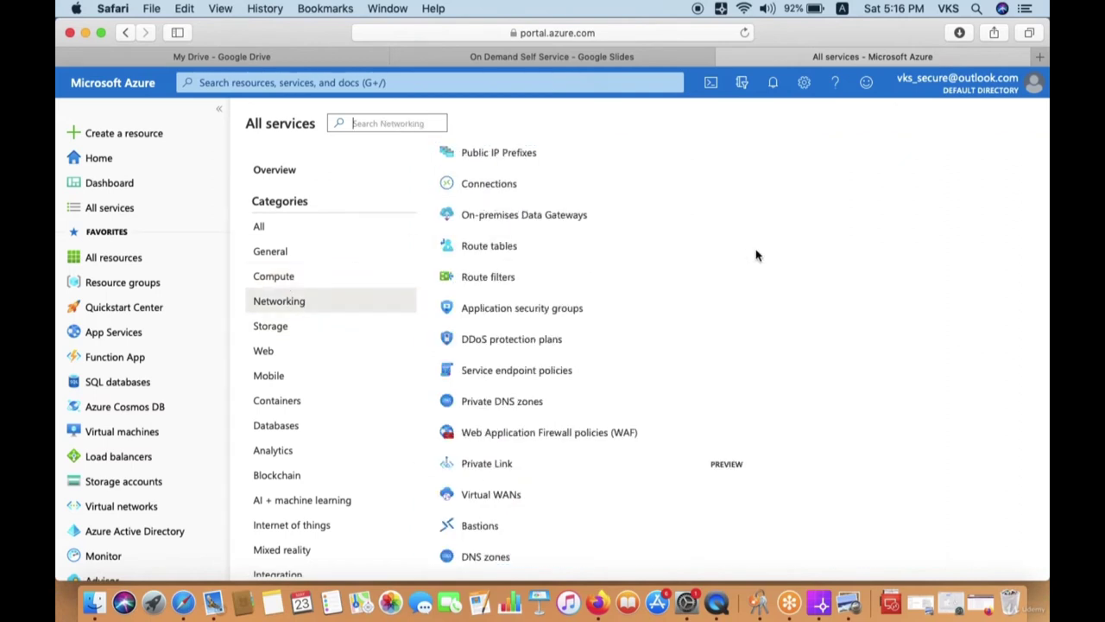
Browse the Containers, Storage, AI + machine learning, Internet of things and All categories.
{"action": "scroll", "coordinate": [756, 254], "scroll_direction": "up", "scroll_amount": 4}
{"action": "scroll", "coordinate": [755, 254], "scroll_direction": "up", "scroll_amount": 5}
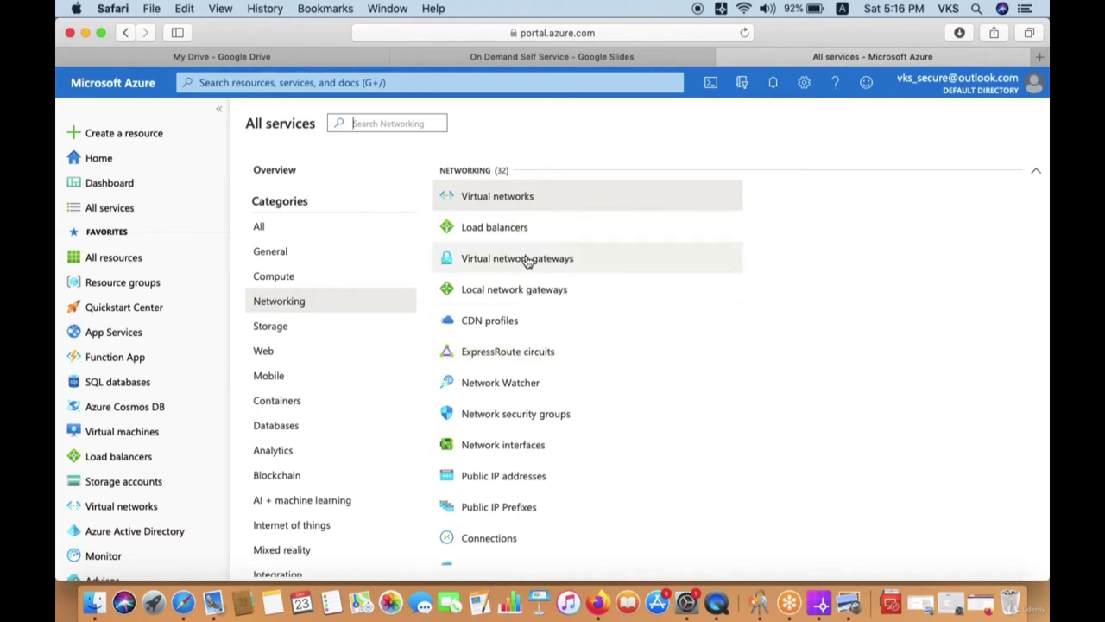
{"action": "mouse_move", "coordinate": [499, 268]}
{"action": "scroll", "coordinate": [822, 414], "scroll_direction": "down", "scroll_amount": 2}
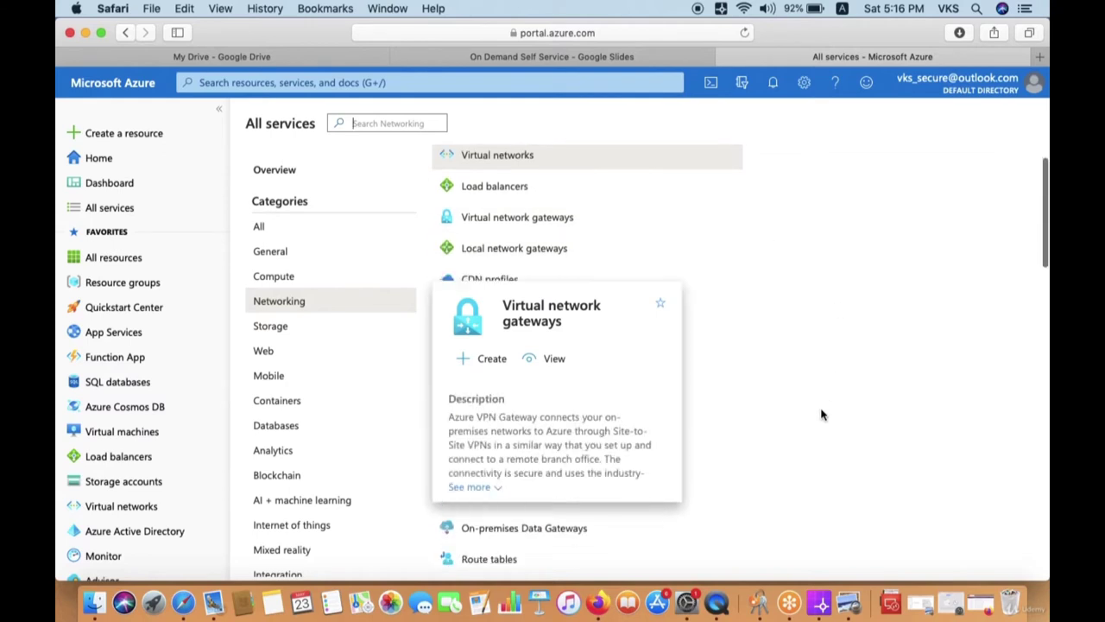
{"action": "left_click", "coordinate": [285, 406]}
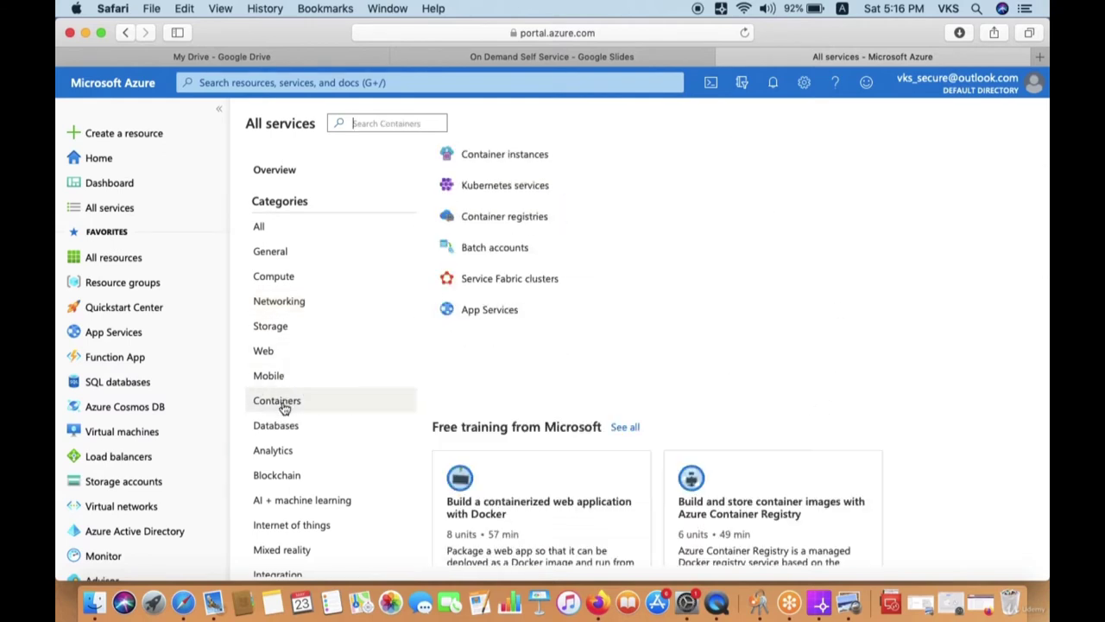
{"action": "left_click", "coordinate": [288, 332]}
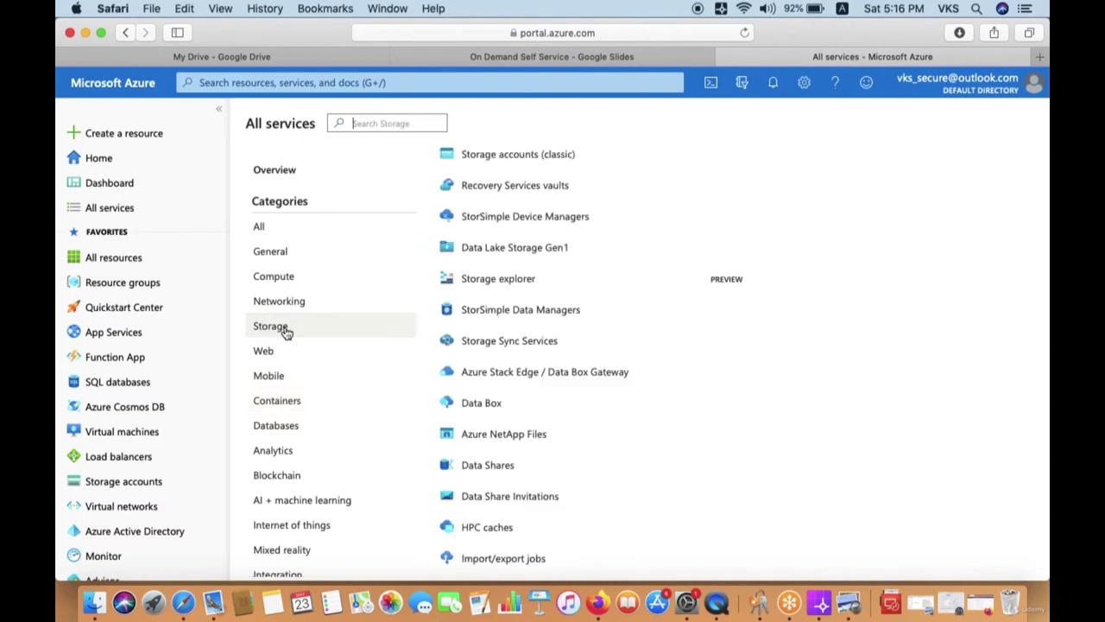
{"action": "left_click", "coordinate": [306, 500]}
{"action": "left_click", "coordinate": [304, 525]}
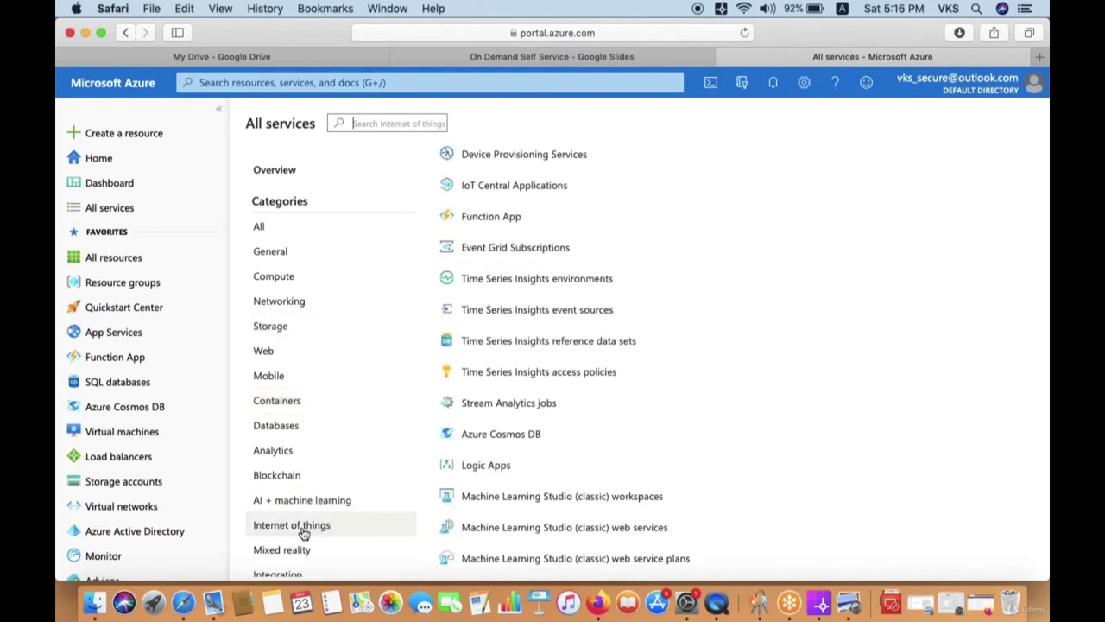
{"action": "left_click", "coordinate": [280, 230]}
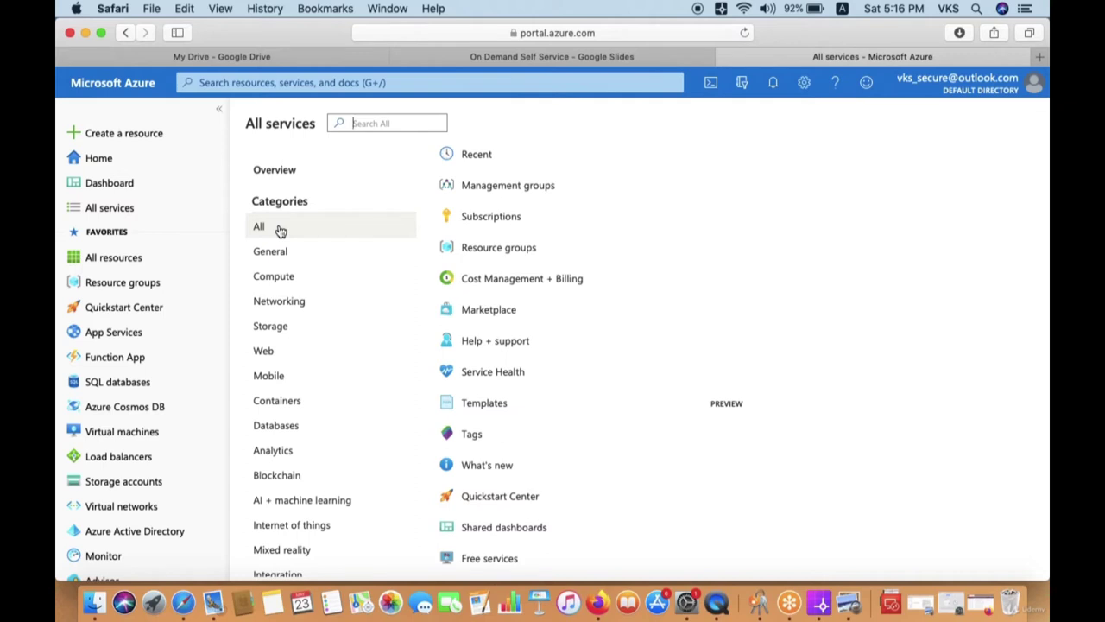
Return to the Compute category and open Virtual machines.
{"action": "left_click", "coordinate": [282, 278]}
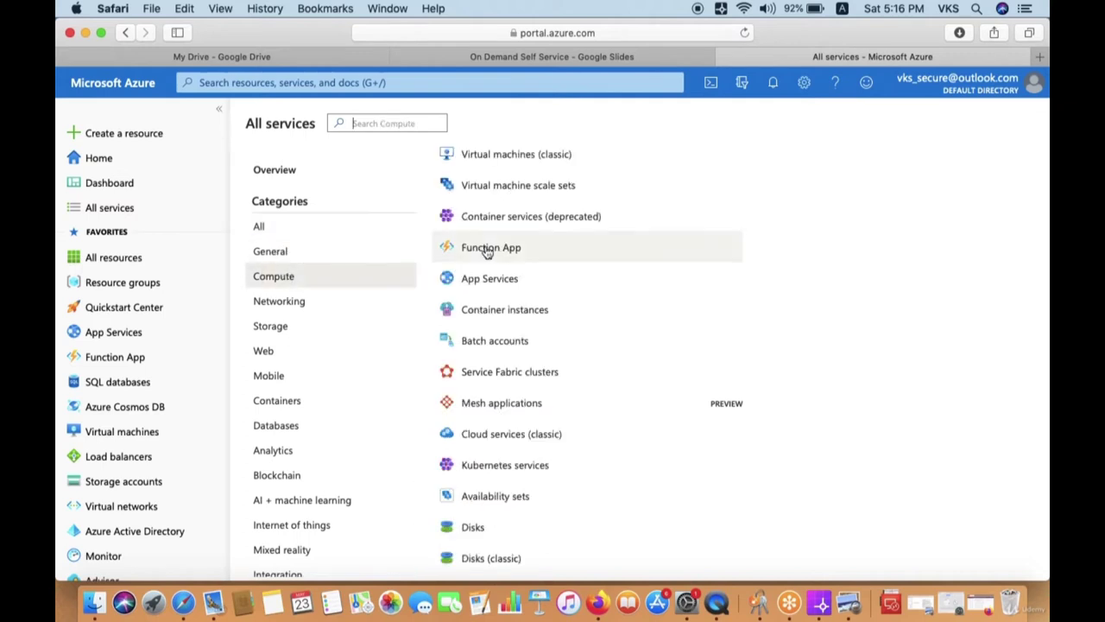
{"action": "scroll", "coordinate": [524, 223], "scroll_direction": "up", "scroll_amount": 3}
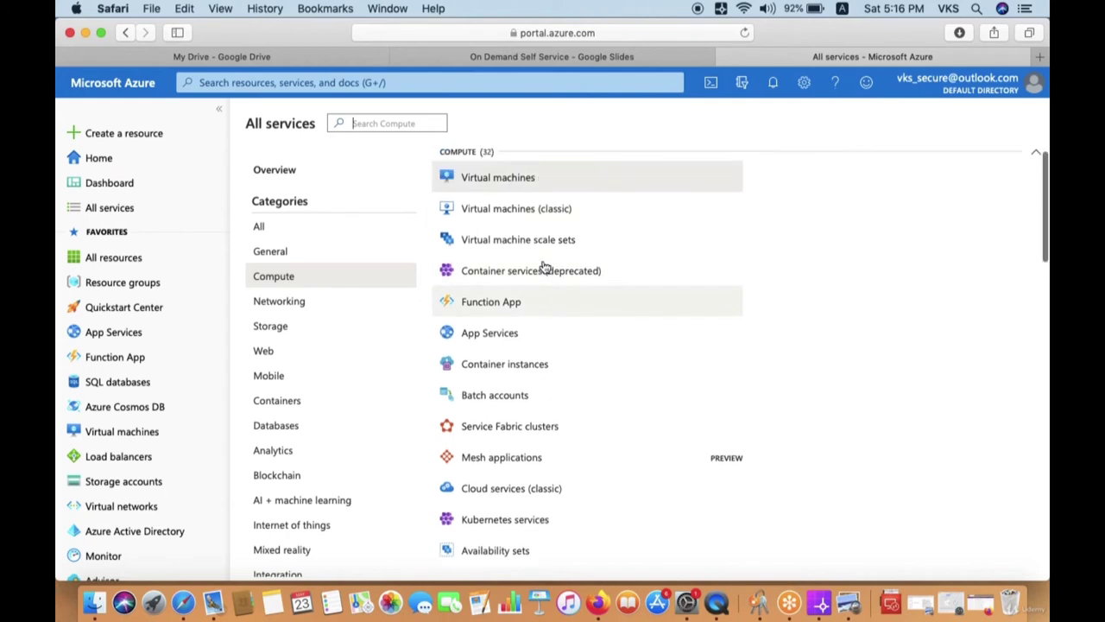
{"action": "left_click", "coordinate": [511, 206]}
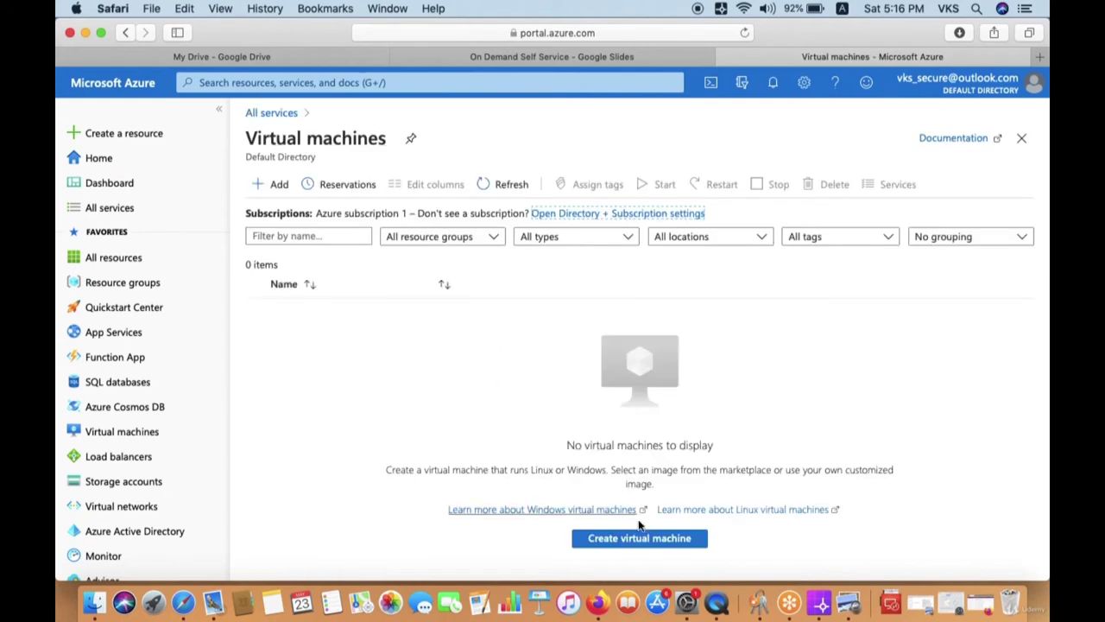
Start a new virtual machine in resource group test-rg, named demovm.
{"action": "left_click", "coordinate": [631, 544]}
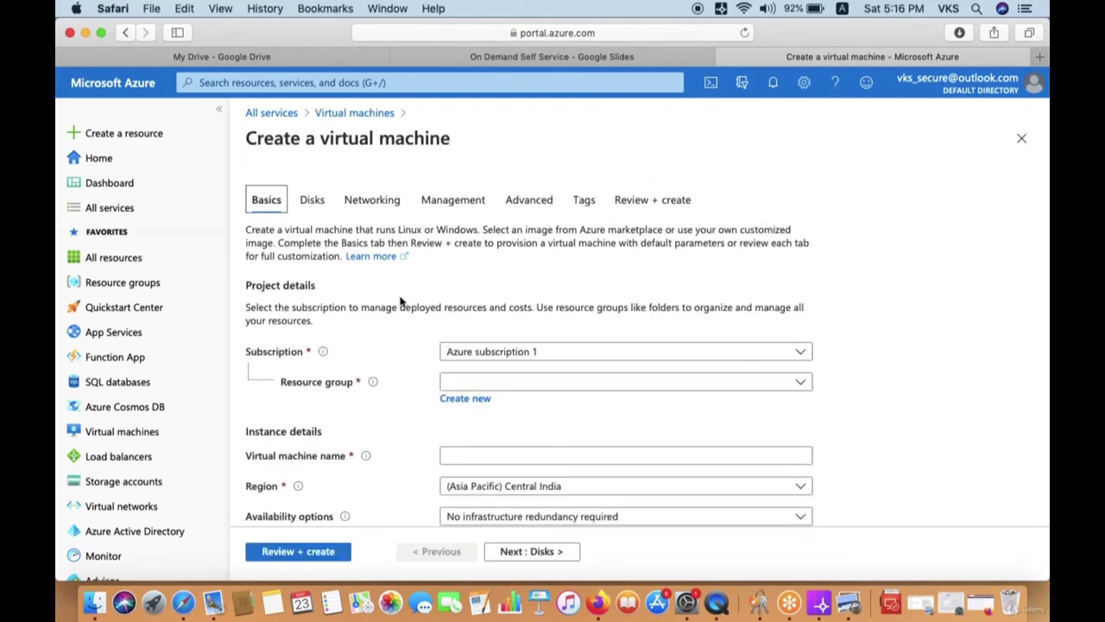
{"action": "left_click", "coordinate": [483, 388]}
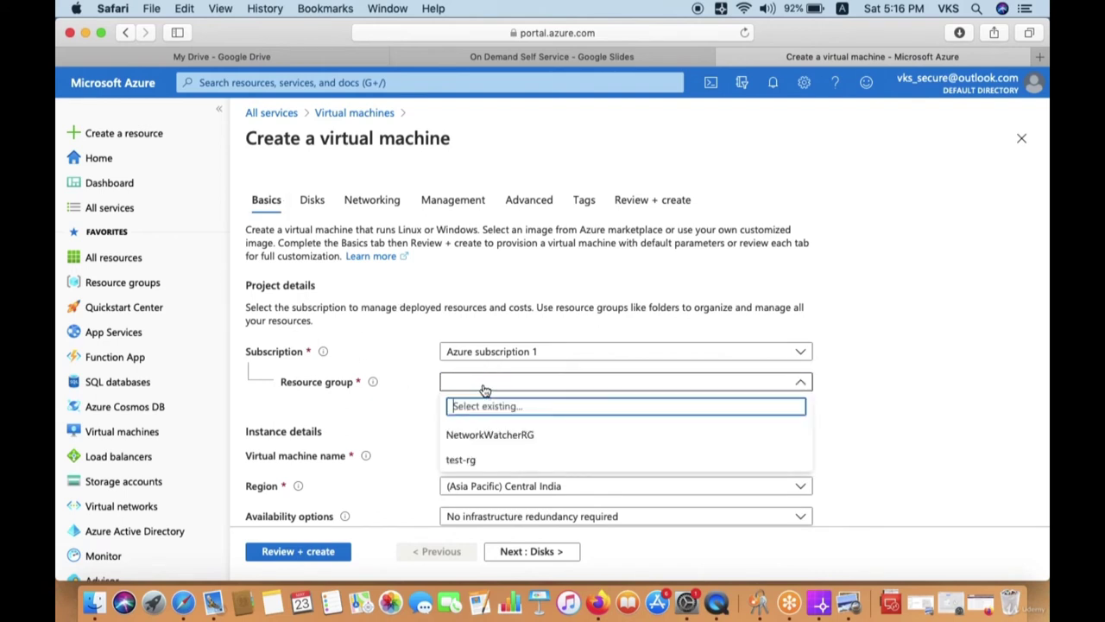
{"action": "left_click", "coordinate": [483, 462]}
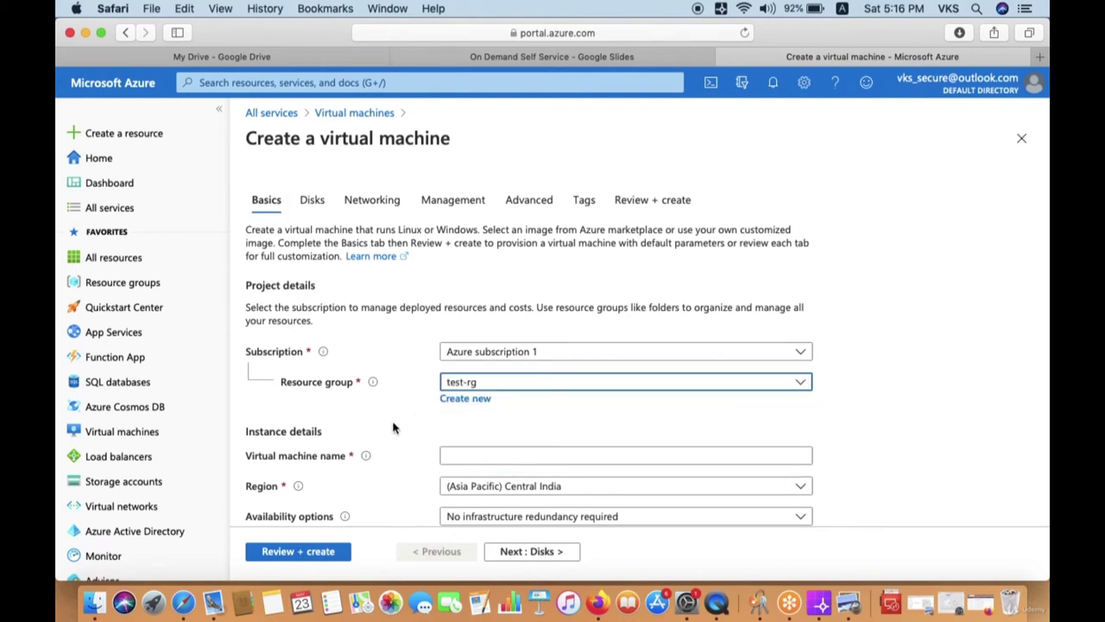
{"action": "scroll", "coordinate": [384, 445], "scroll_direction": "down", "scroll_amount": 3}
{"action": "left_click", "coordinate": [456, 320]}
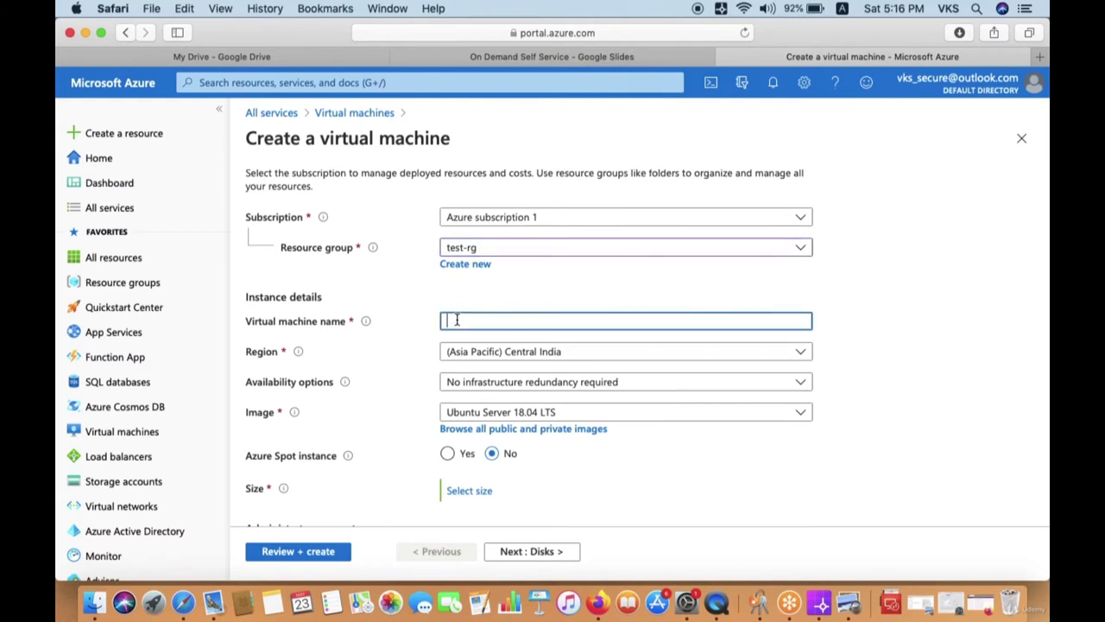
{"action": "type", "text": "demovm"}
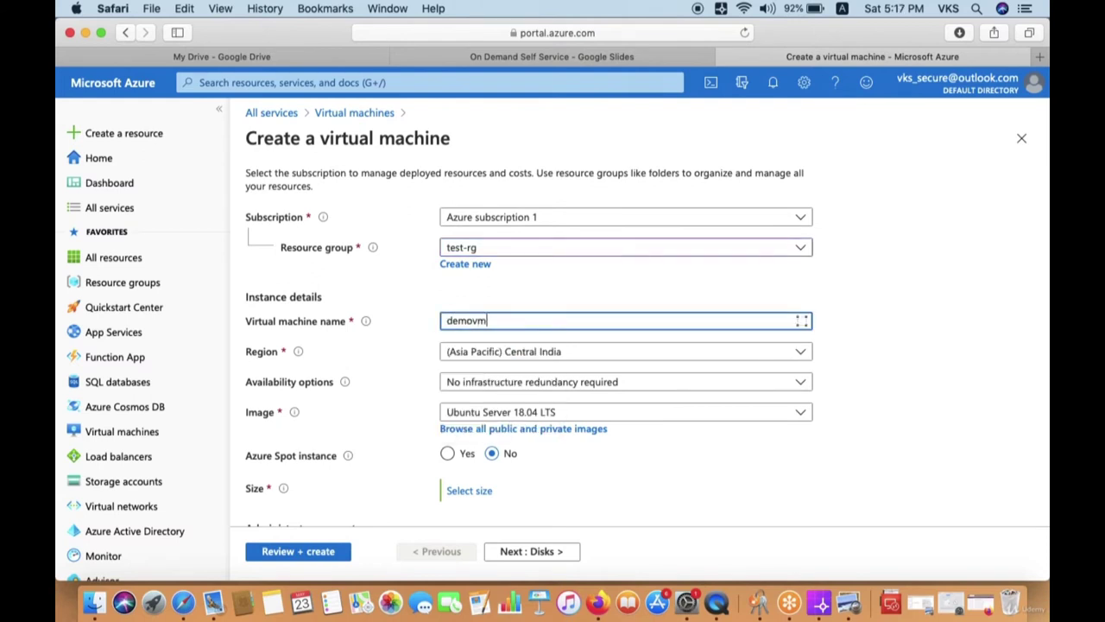
Set the VM region to (US) East US 2.
{"action": "left_click", "coordinate": [513, 356]}
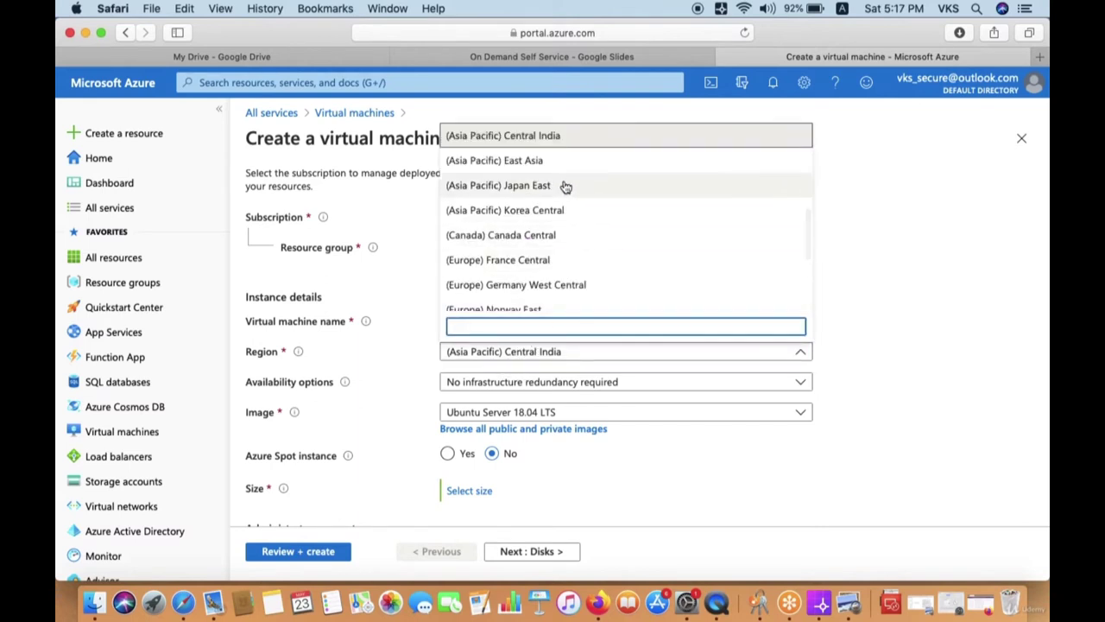
{"action": "scroll", "coordinate": [546, 275], "scroll_direction": "down", "scroll_amount": 3}
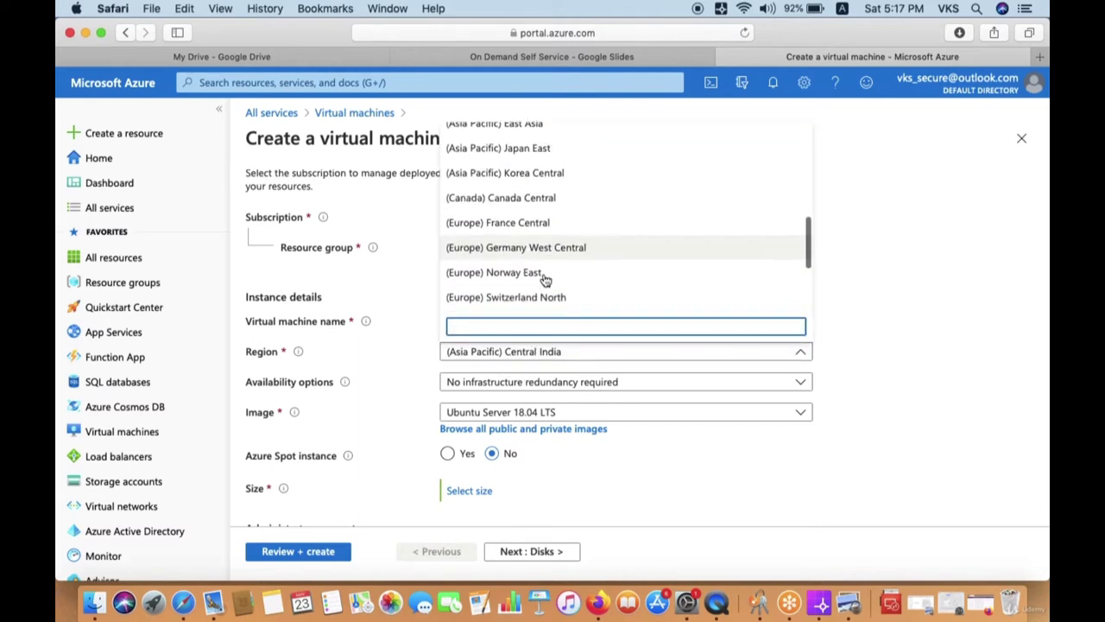
{"action": "scroll", "coordinate": [546, 279], "scroll_direction": "down", "scroll_amount": 8}
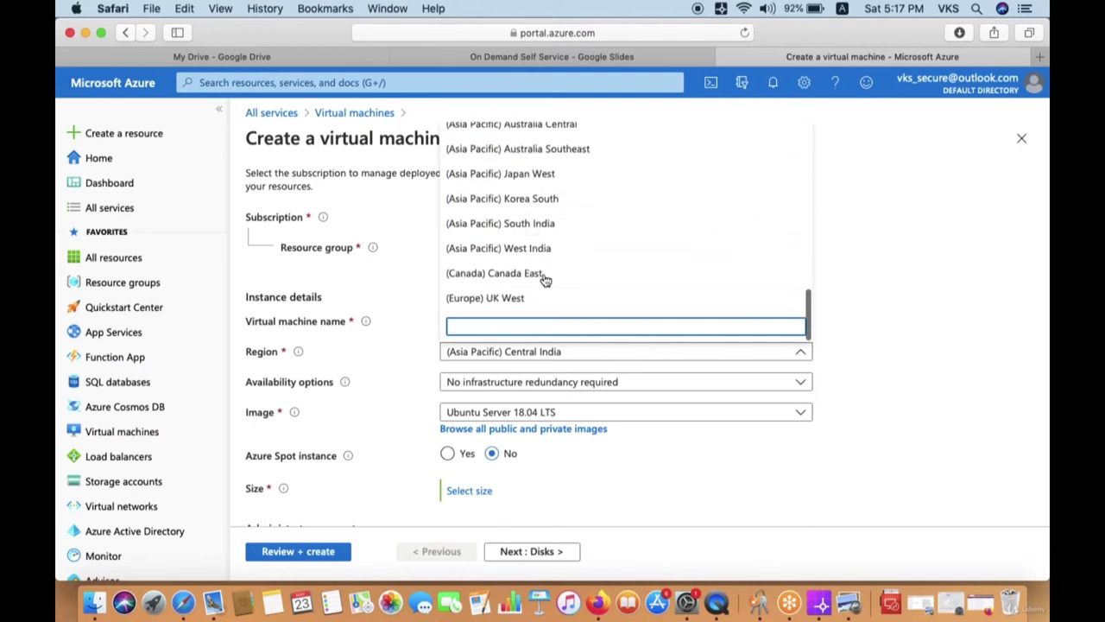
{"action": "scroll", "coordinate": [546, 277], "scroll_direction": "up", "scroll_amount": 12}
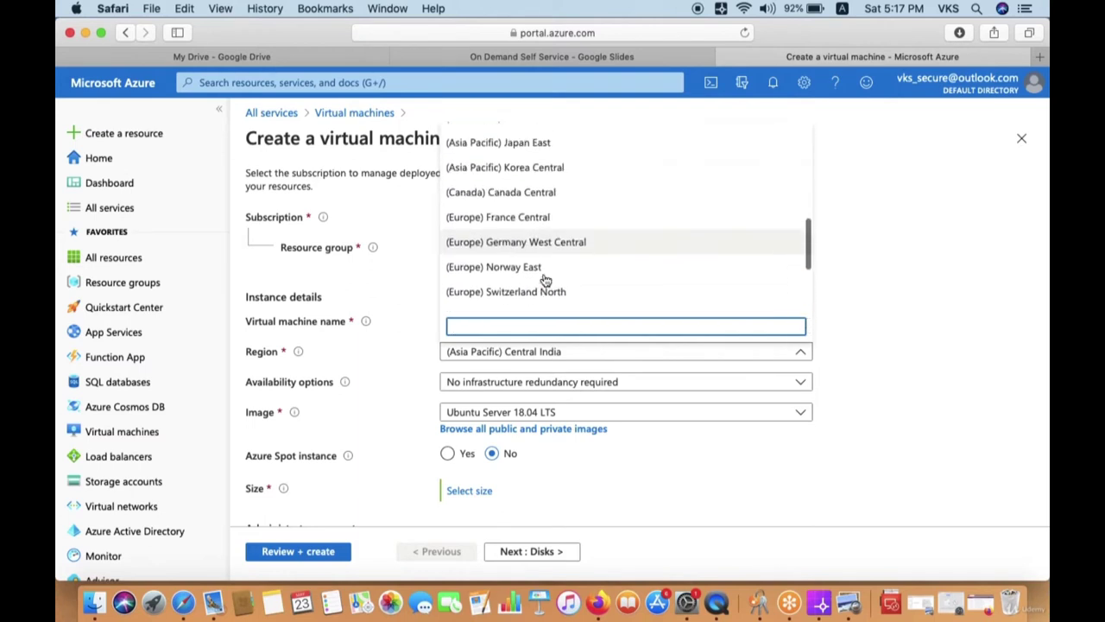
{"action": "scroll", "coordinate": [542, 260], "scroll_direction": "up", "scroll_amount": 5}
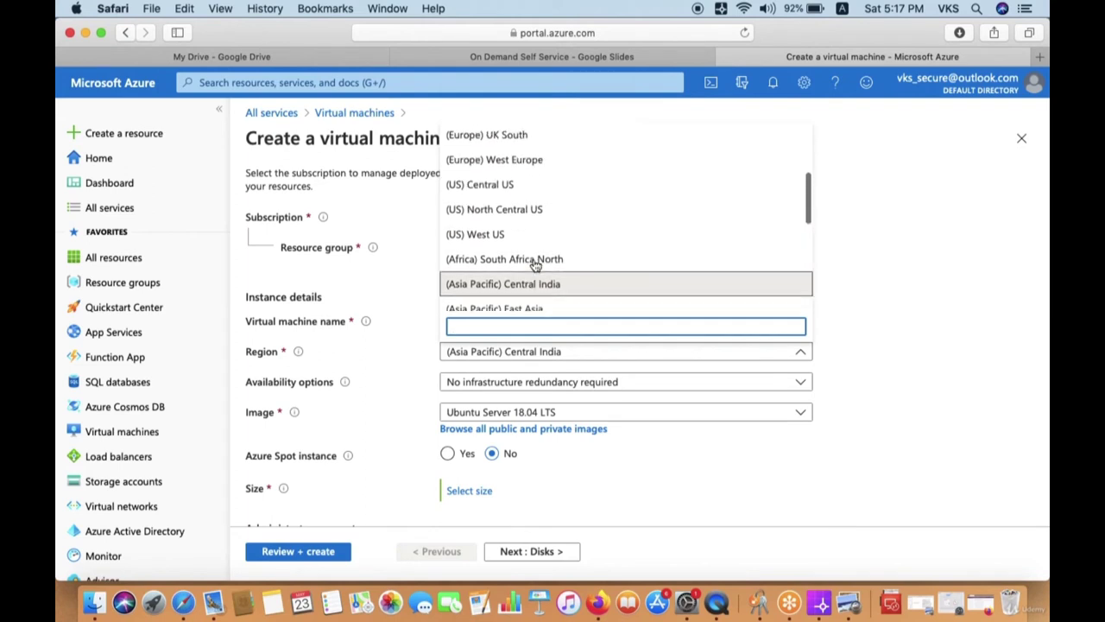
{"action": "scroll", "coordinate": [536, 265], "scroll_direction": "up", "scroll_amount": 2}
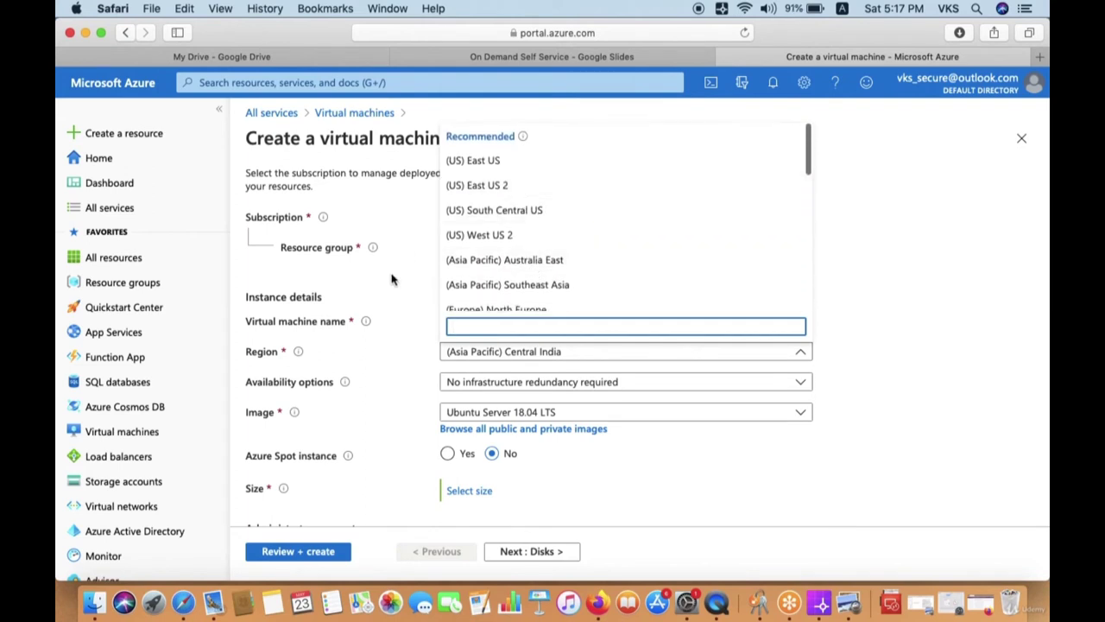
{"action": "left_click", "coordinate": [504, 185]}
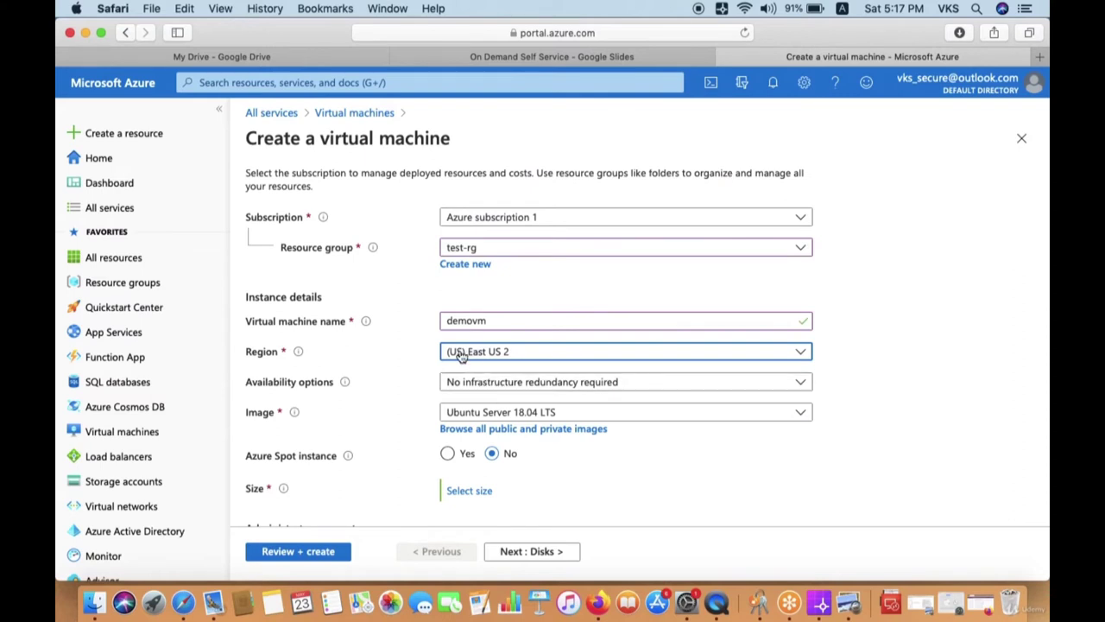
Try Availability zone, then revert availability to No infrastructure redundancy required.
{"action": "left_click", "coordinate": [510, 384]}
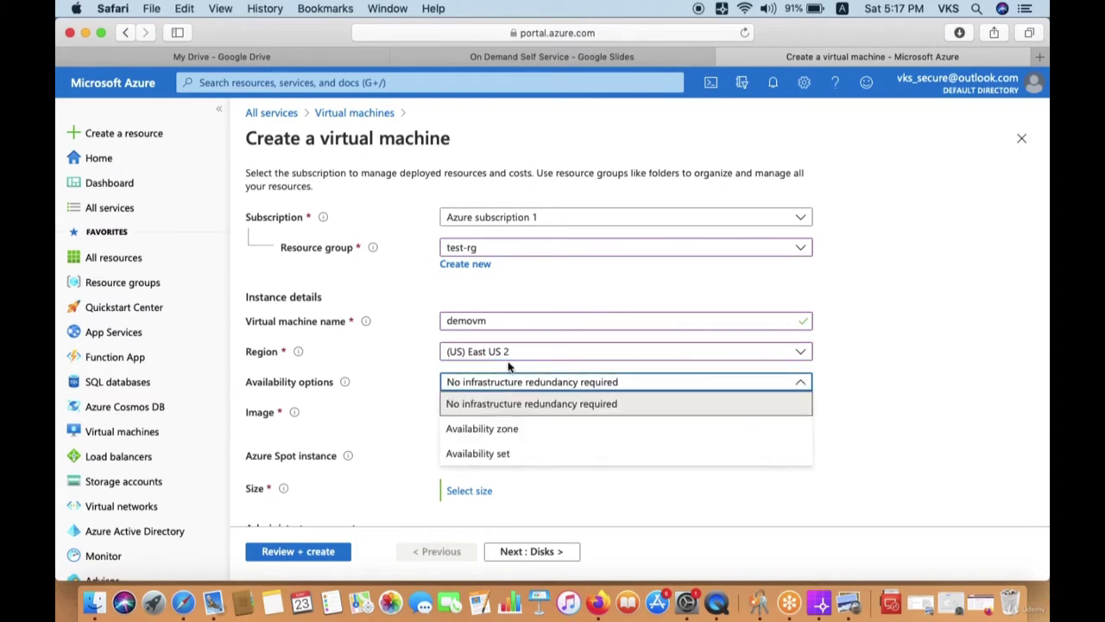
{"action": "left_click", "coordinate": [391, 389]}
{"action": "scroll", "coordinate": [389, 386], "scroll_direction": "down", "scroll_amount": 1}
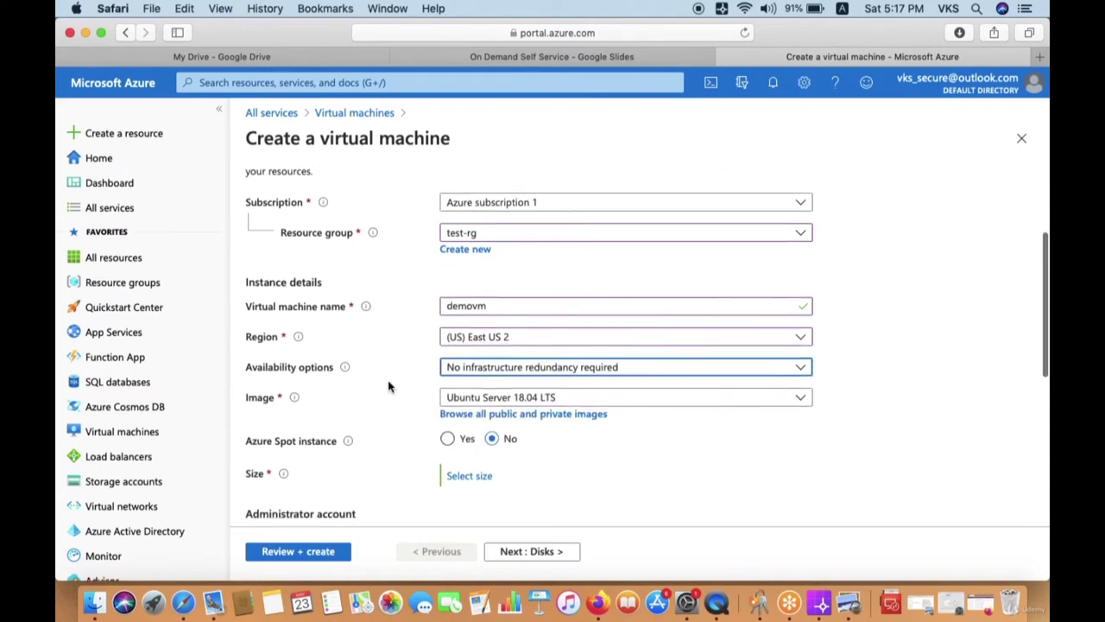
{"action": "scroll", "coordinate": [388, 387], "scroll_direction": "down", "scroll_amount": 2}
{"action": "key", "text": "Down"}
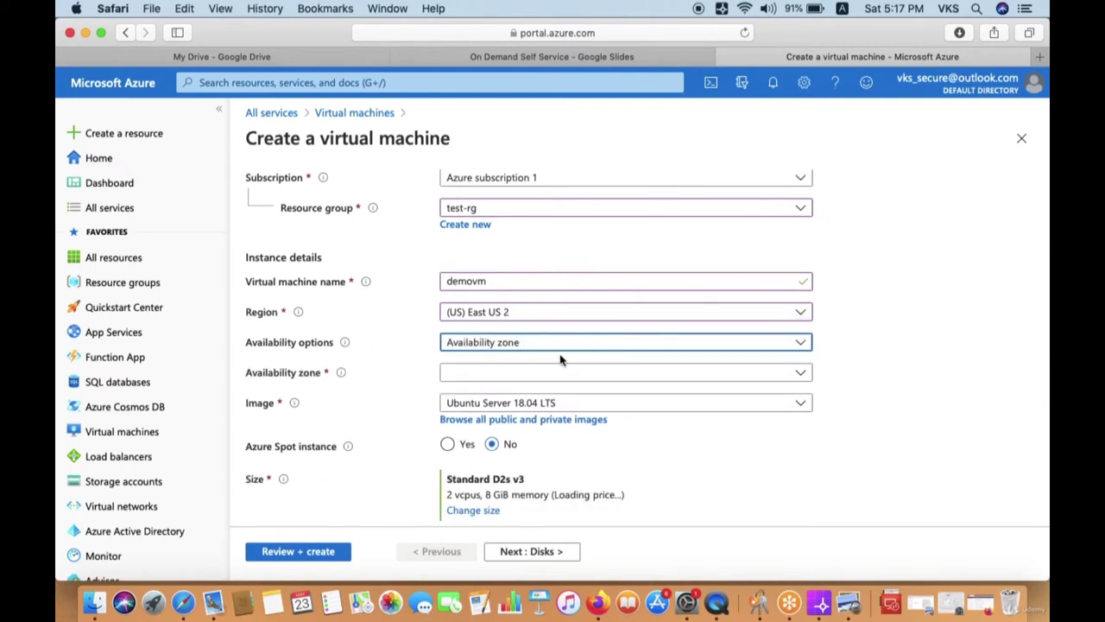
{"action": "left_click", "coordinate": [556, 375]}
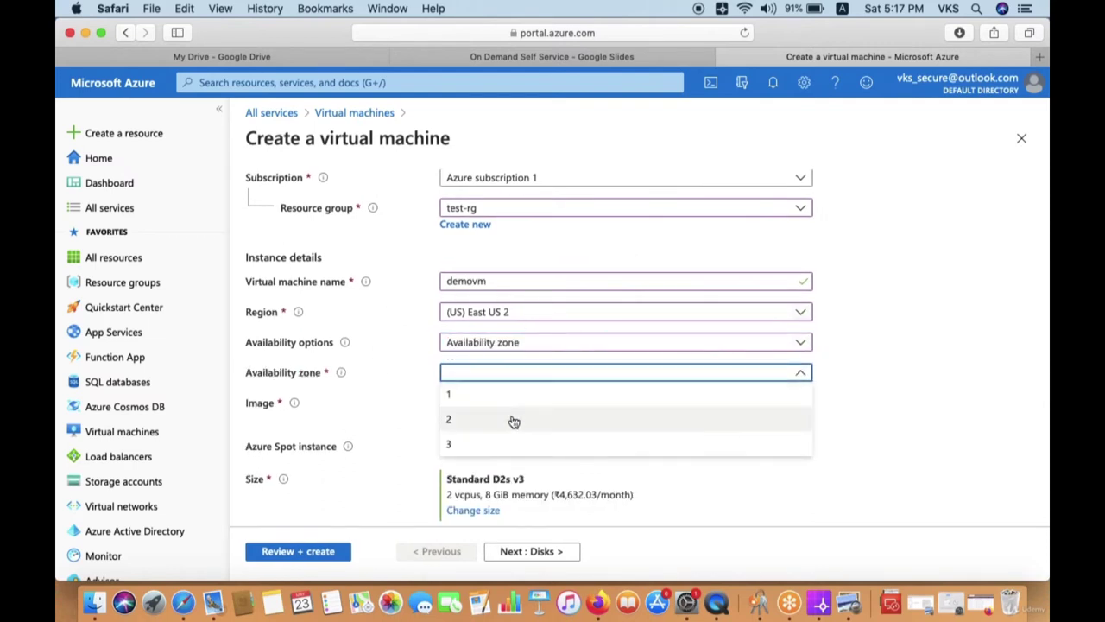
{"action": "left_click", "coordinate": [402, 373]}
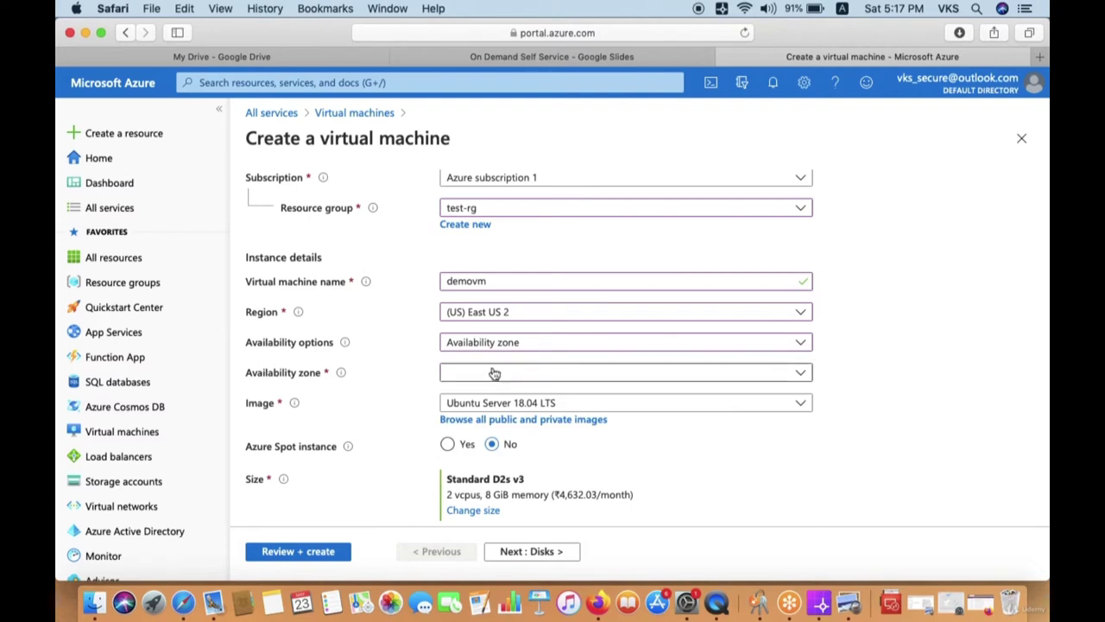
{"action": "left_click", "coordinate": [499, 345]}
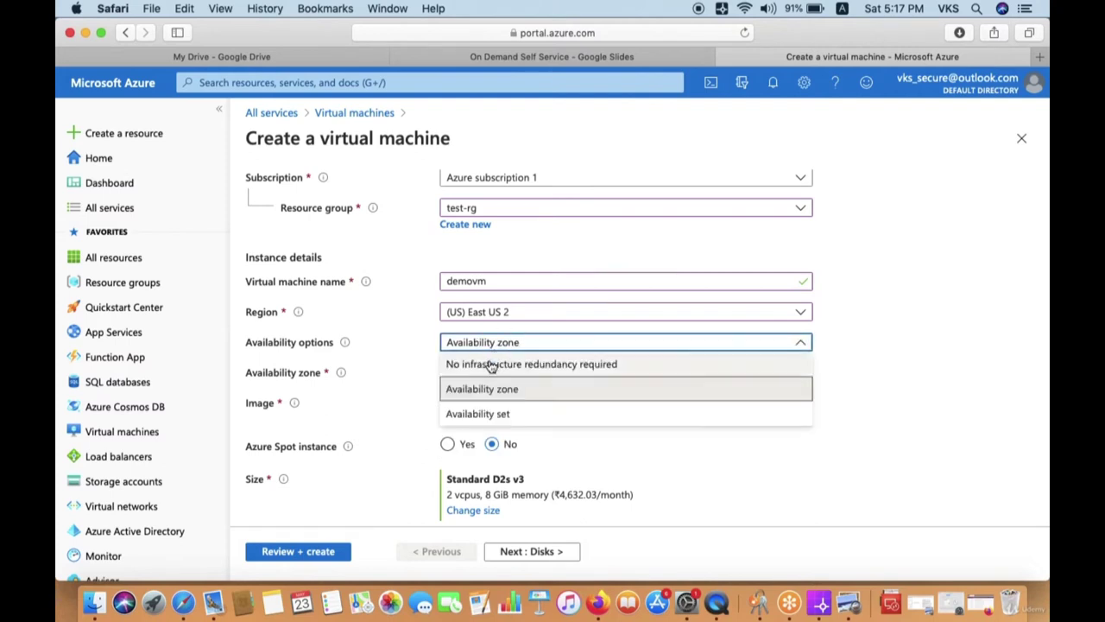
{"action": "left_click", "coordinate": [492, 364]}
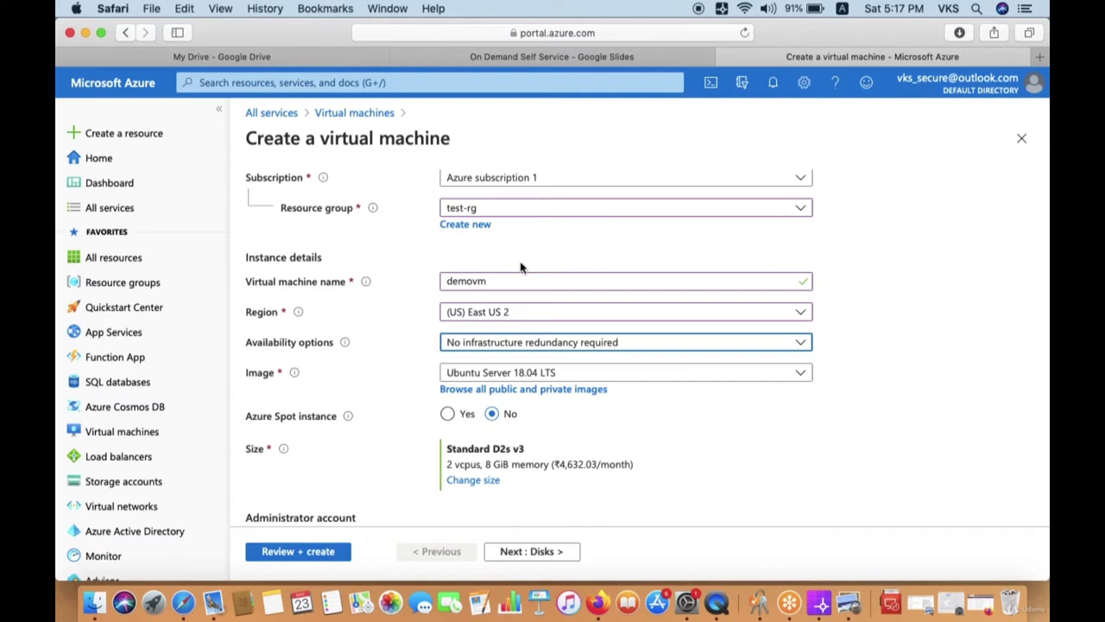
{"action": "scroll", "coordinate": [624, 418], "scroll_direction": "down", "scroll_amount": 3}
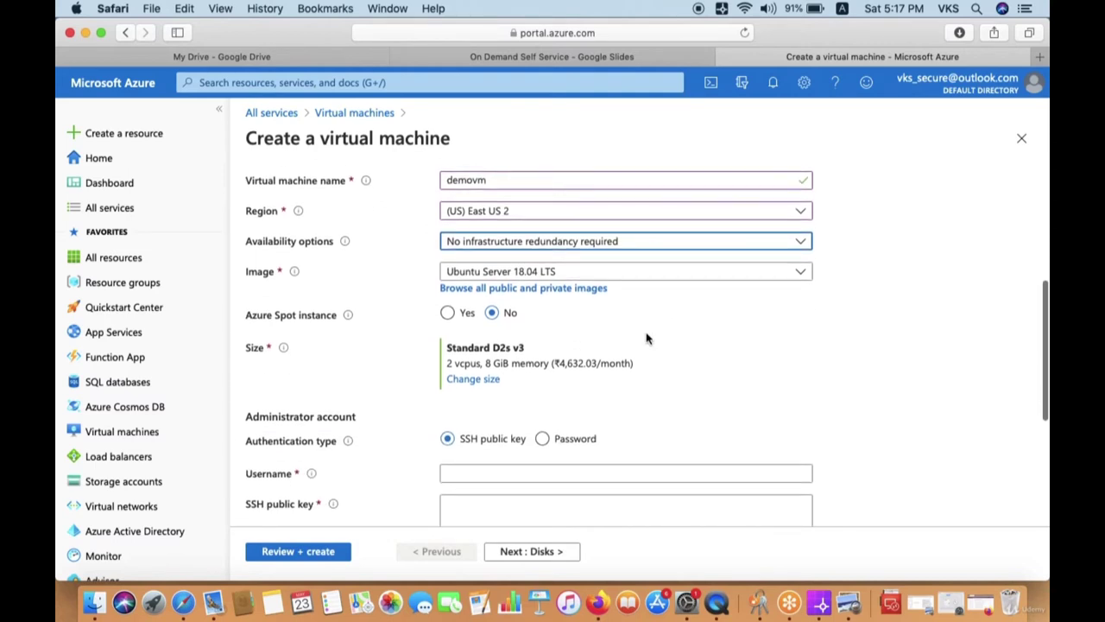
{"action": "left_click", "coordinate": [612, 275]}
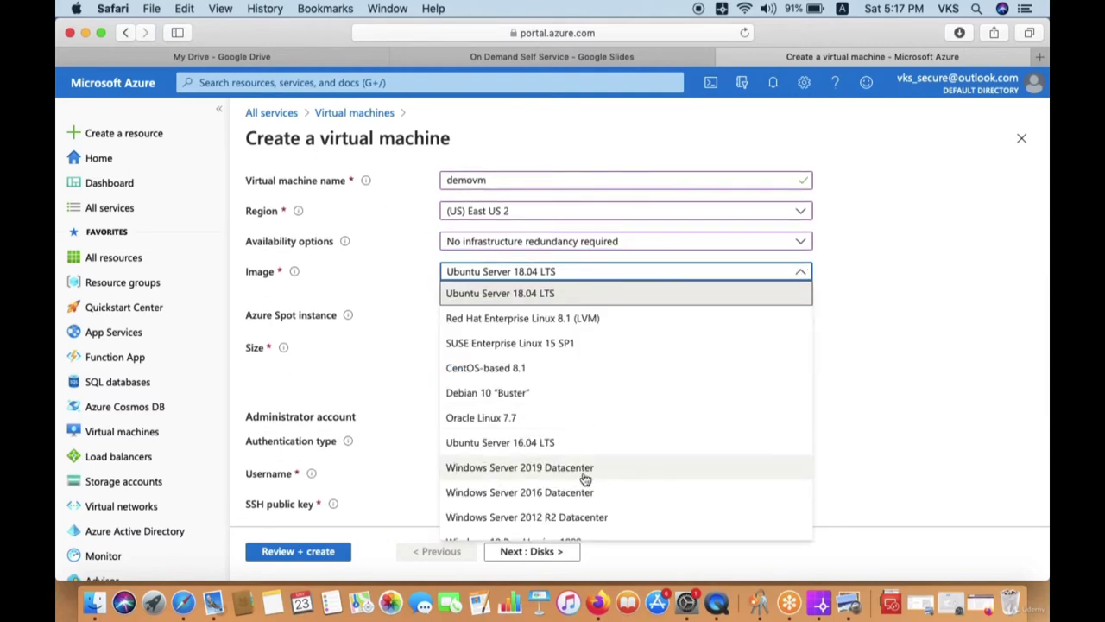
Choose the Windows Server 2012 R2 Datacenter image and enter administrator username 'demo'.
{"action": "left_click", "coordinate": [579, 523]}
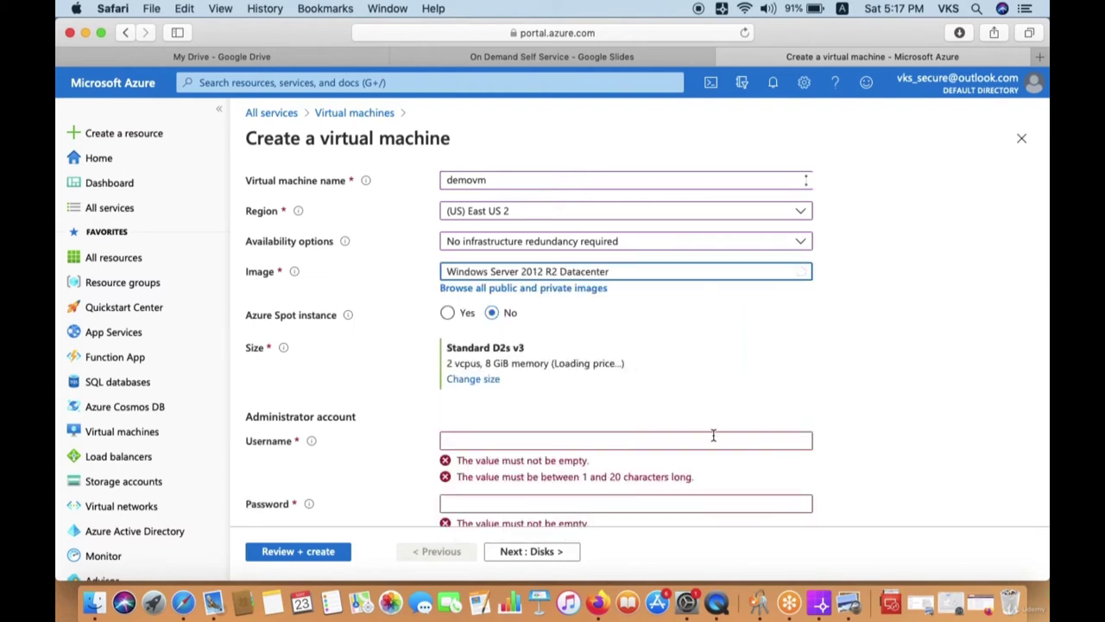
{"action": "left_click", "coordinate": [506, 441]}
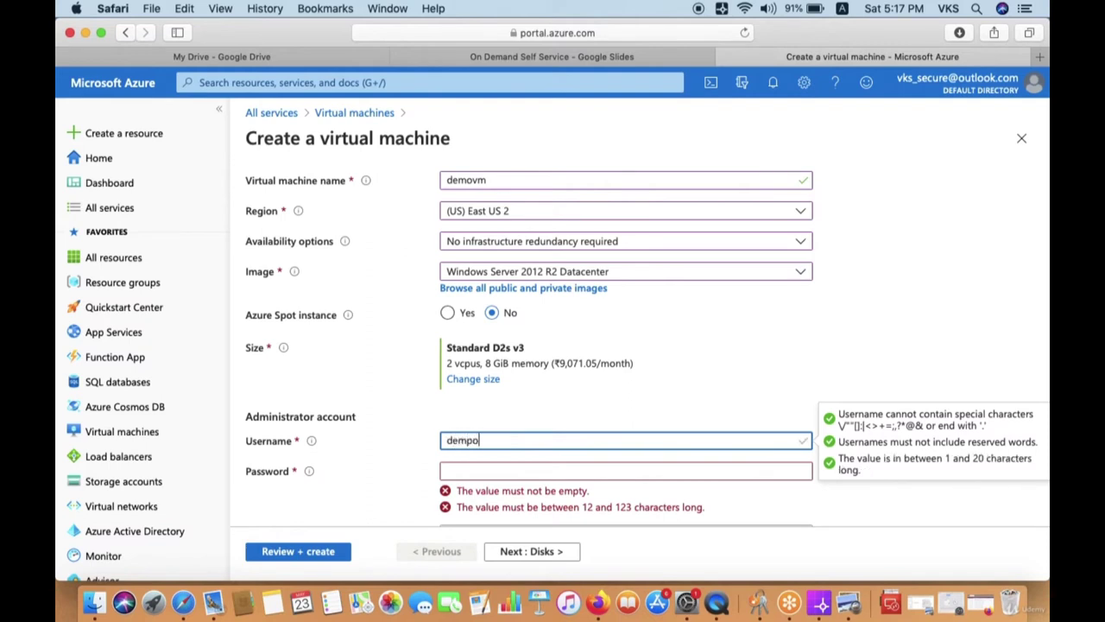
{"action": "type", "text": "demo"}
Enter the administrator password and confirm it.
{"action": "left_click", "coordinate": [494, 468]}
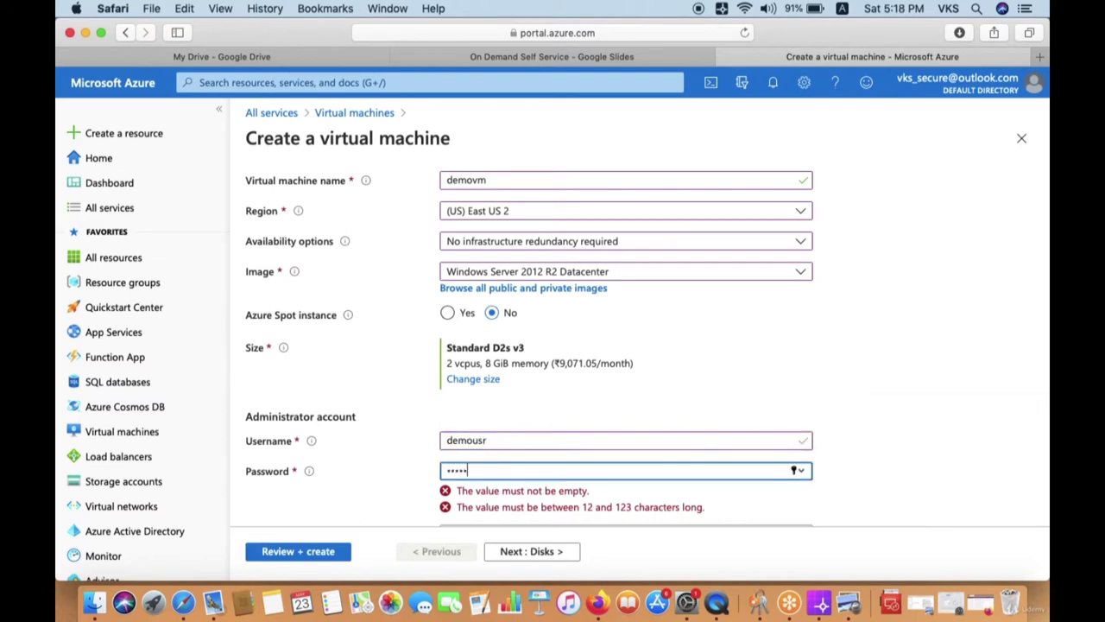
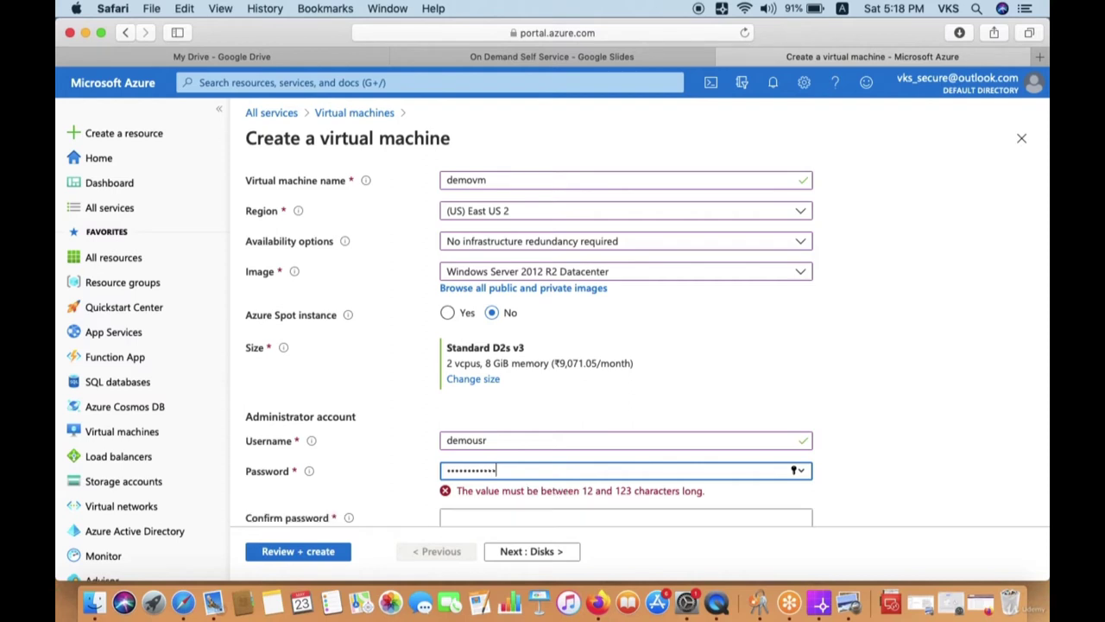
{"action": "scroll", "coordinate": [690, 385], "scroll_direction": "down", "scroll_amount": 3}
{"action": "left_click", "coordinate": [537, 389]}
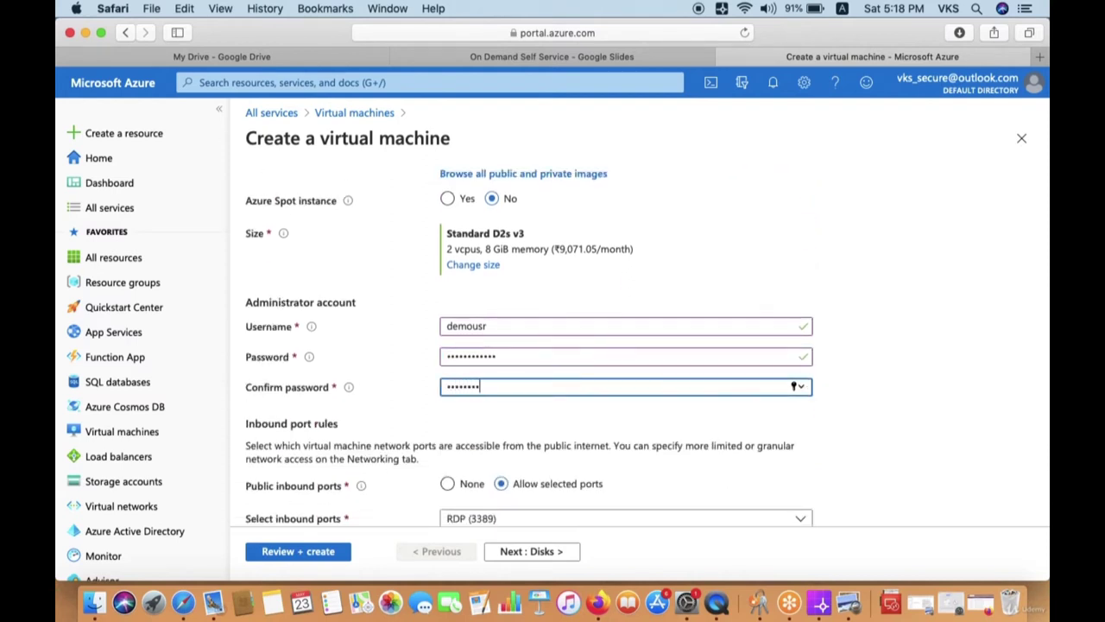
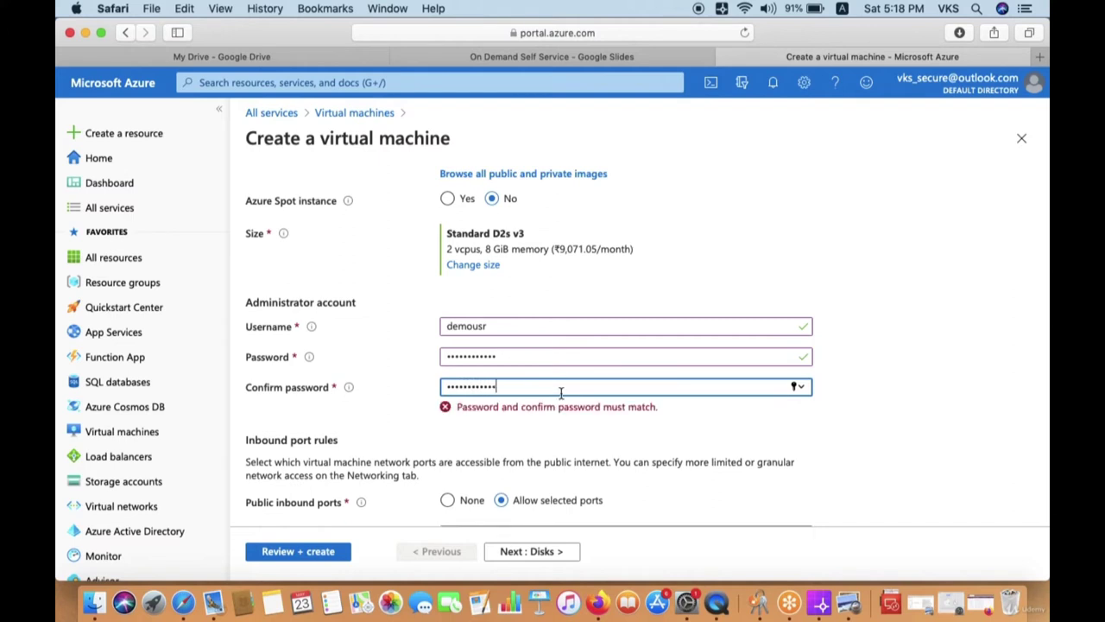
{"action": "scroll", "coordinate": [650, 420], "scroll_direction": "down", "scroll_amount": 2}
{"action": "scroll", "coordinate": [515, 436], "scroll_direction": "down", "scroll_amount": 4}
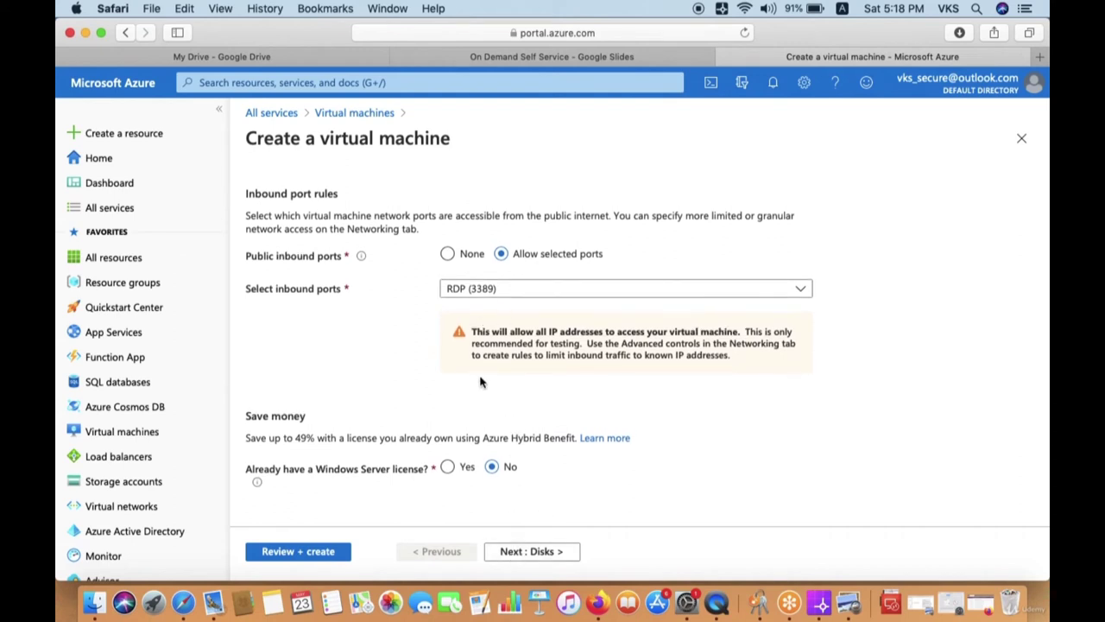
On the Disks tab, keep Premium SSD as the OS disk type.
{"action": "left_click", "coordinate": [539, 551]}
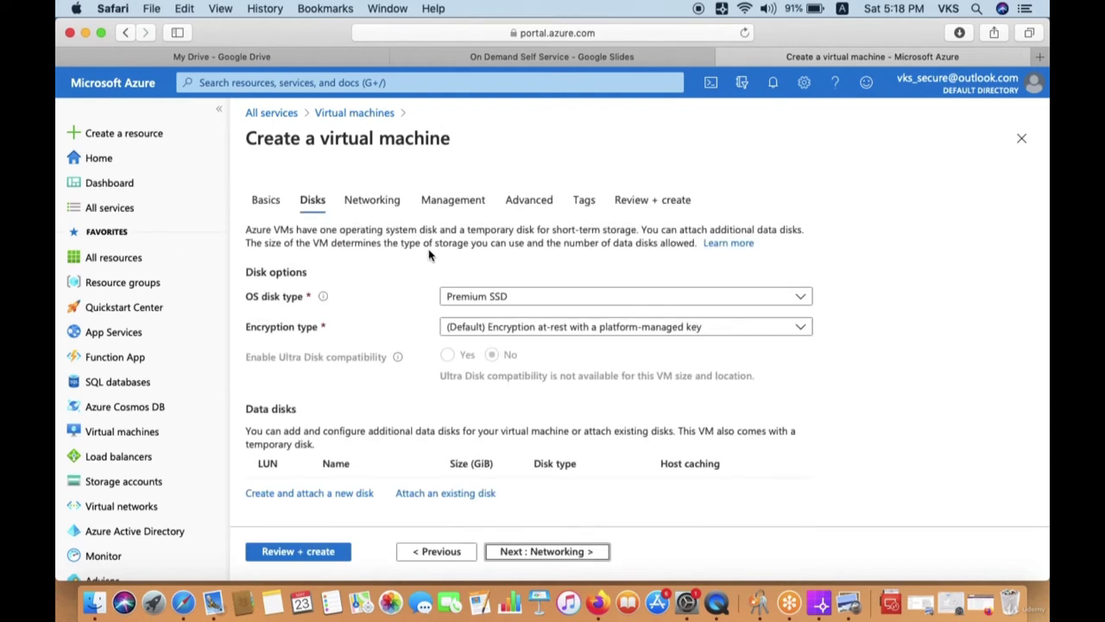
{"action": "left_click", "coordinate": [504, 300]}
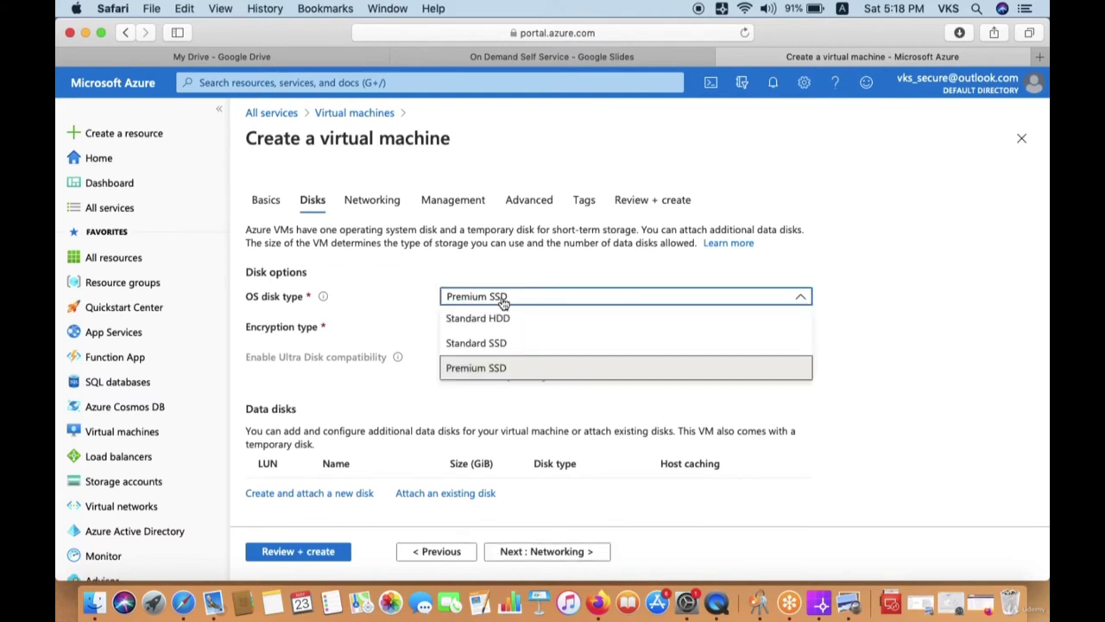
{"action": "left_click", "coordinate": [544, 408]}
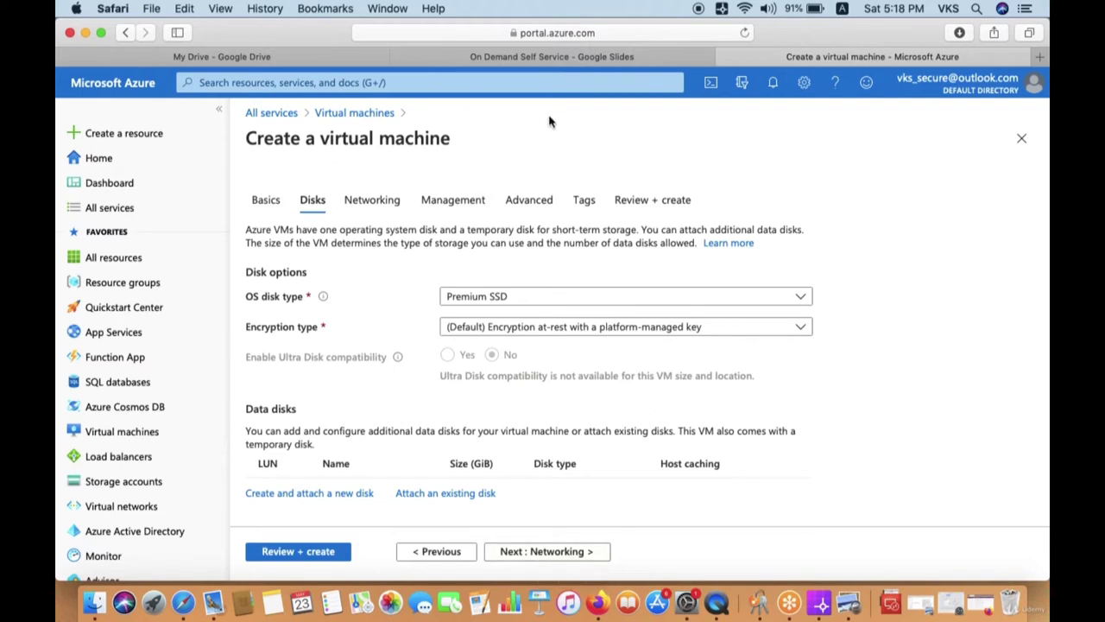
{"action": "scroll", "coordinate": [529, 460], "scroll_direction": "down", "scroll_amount": 2}
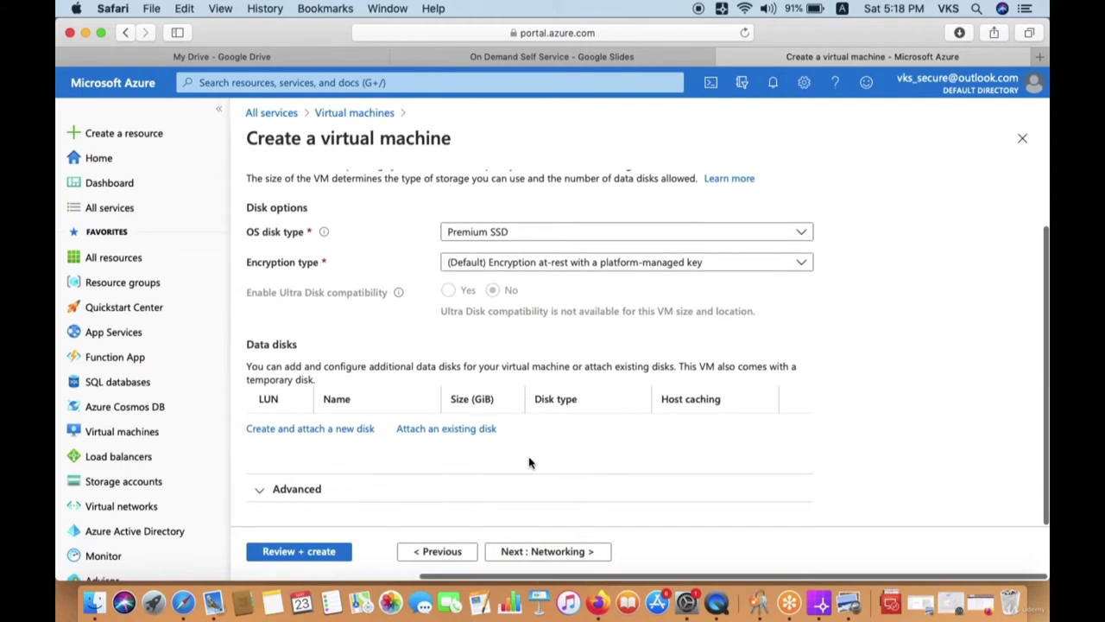
Pass Networking and turn Boot diagnostics off on the Management tab.
{"action": "left_click", "coordinate": [532, 556]}
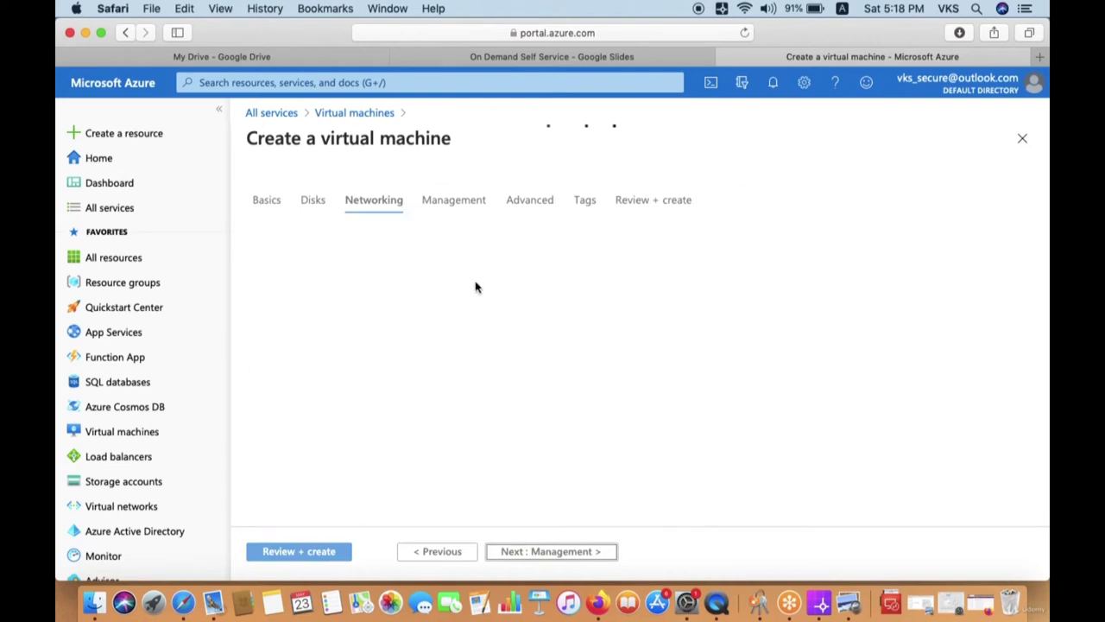
{"action": "scroll", "coordinate": [724, 417], "scroll_direction": "down", "scroll_amount": 4}
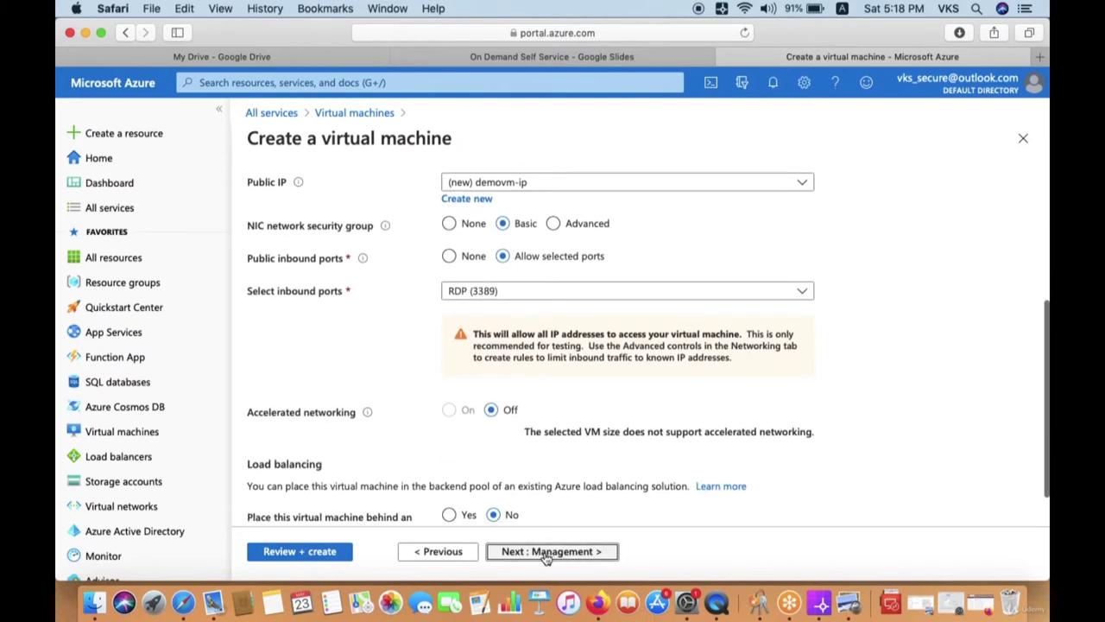
{"action": "left_click", "coordinate": [574, 557]}
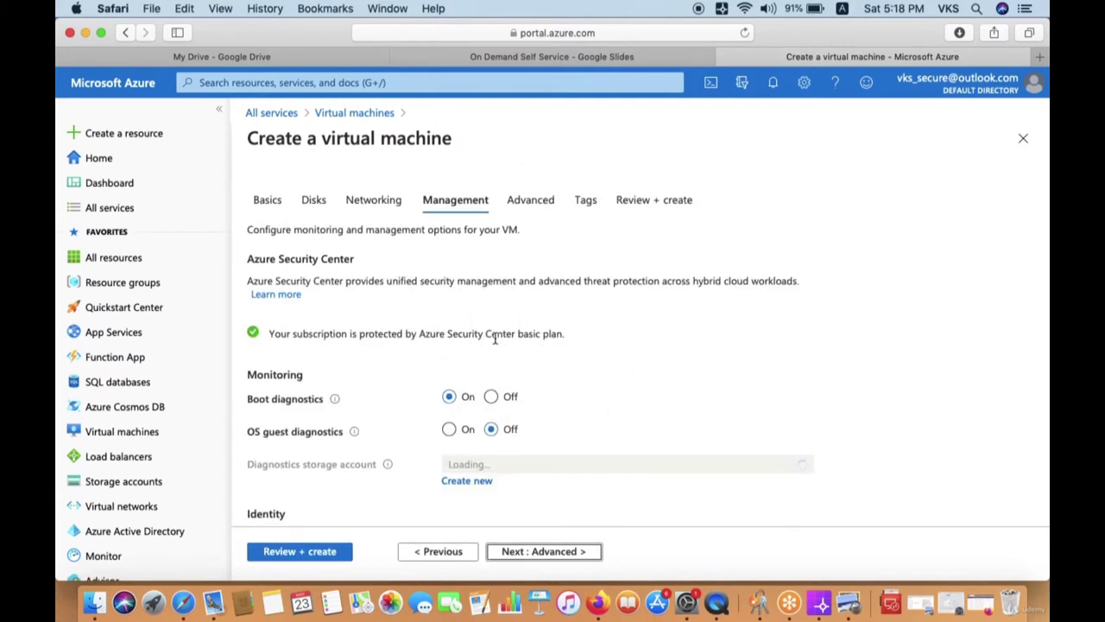
{"action": "left_click", "coordinate": [490, 398]}
{"action": "scroll", "coordinate": [678, 401], "scroll_direction": "down", "scroll_amount": 1}
{"action": "scroll", "coordinate": [678, 401], "scroll_direction": "down", "scroll_amount": 3}
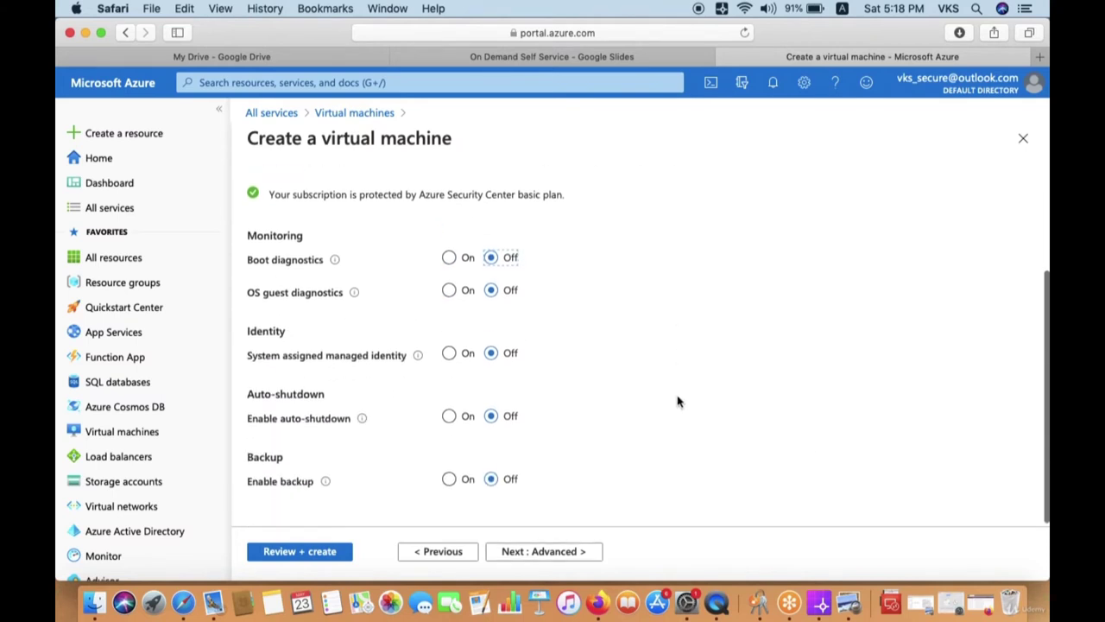
Continue past Advanced settings with defaults to the Tags step.
{"action": "left_click", "coordinate": [562, 551]}
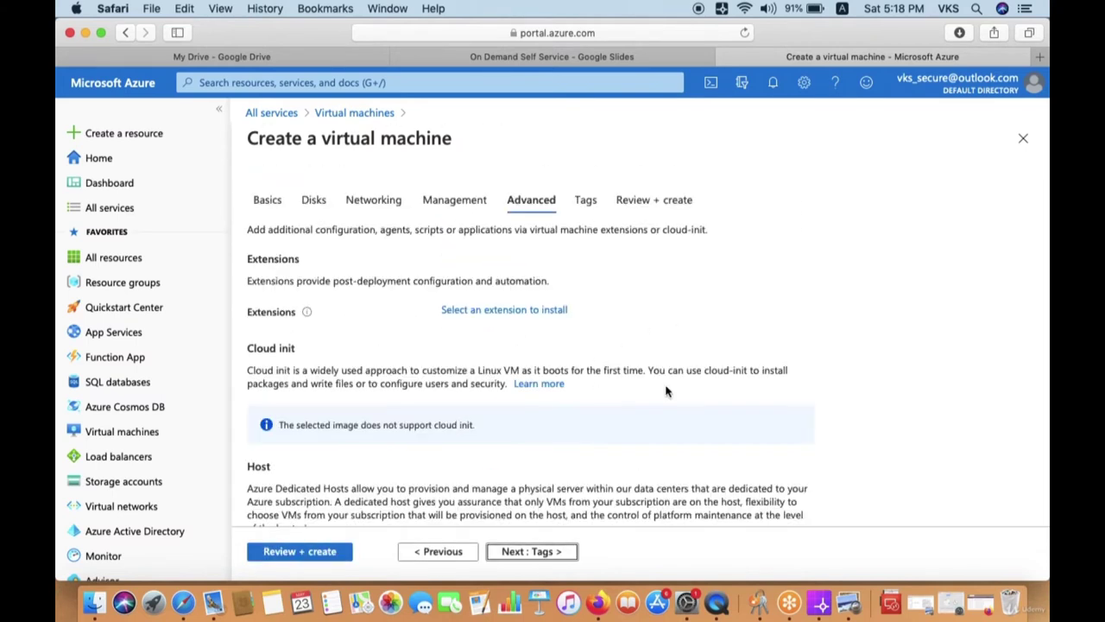
{"action": "scroll", "coordinate": [665, 391], "scroll_direction": "down", "scroll_amount": 5}
{"action": "scroll", "coordinate": [665, 391], "scroll_direction": "down", "scroll_amount": 2}
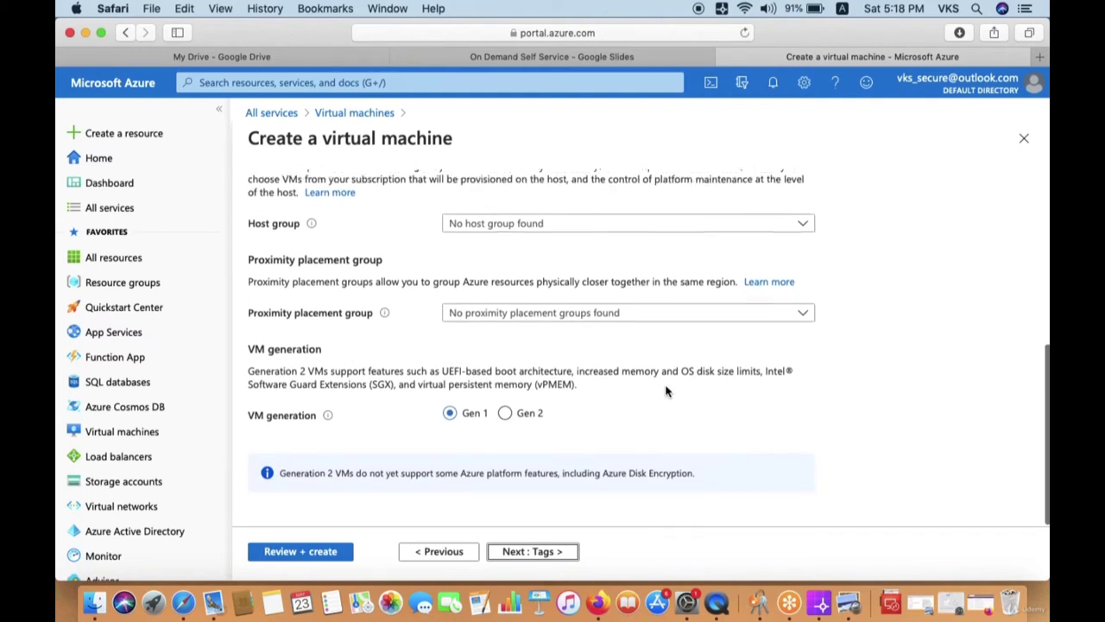
{"action": "left_click", "coordinate": [542, 551]}
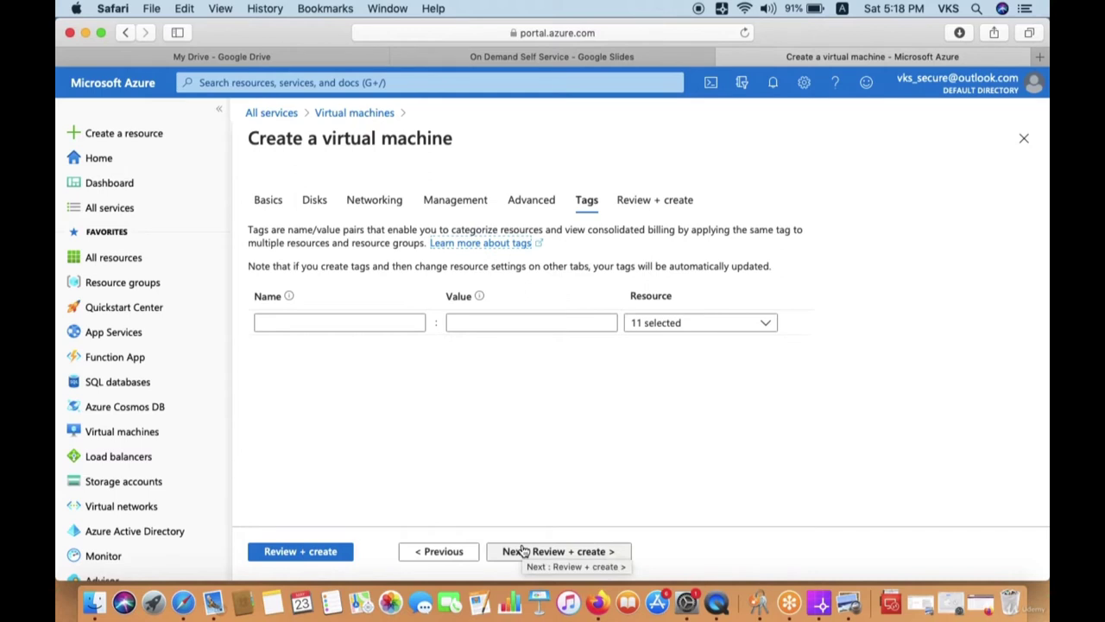
Go to Review + create, then back to Virtual machines and start a fresh VM form.
{"action": "left_click", "coordinate": [300, 551]}
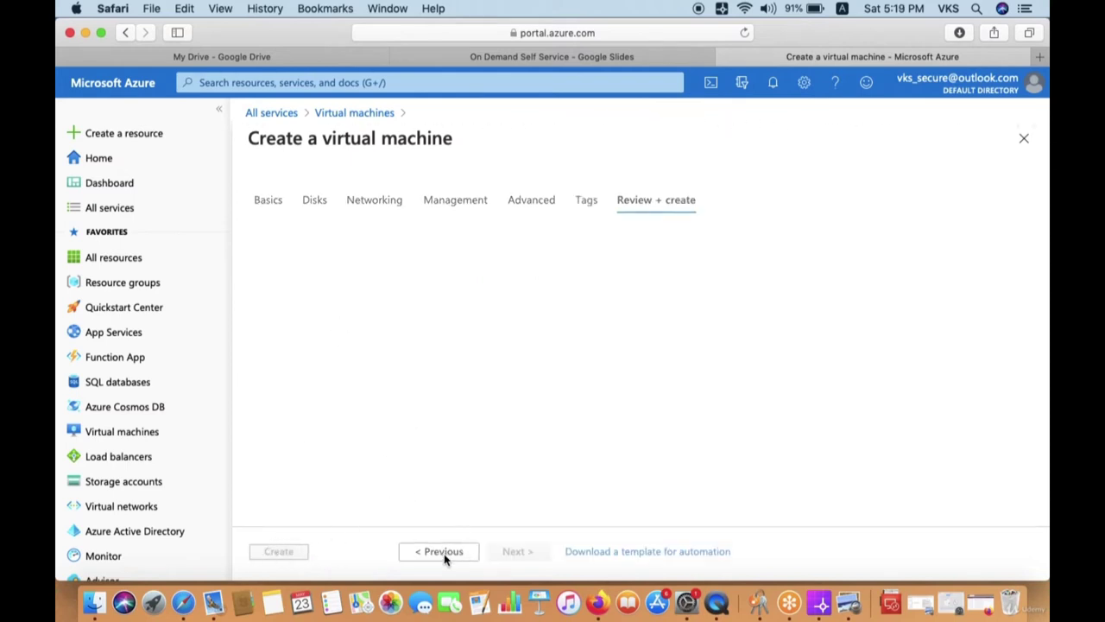
{"action": "left_click", "coordinate": [345, 116]}
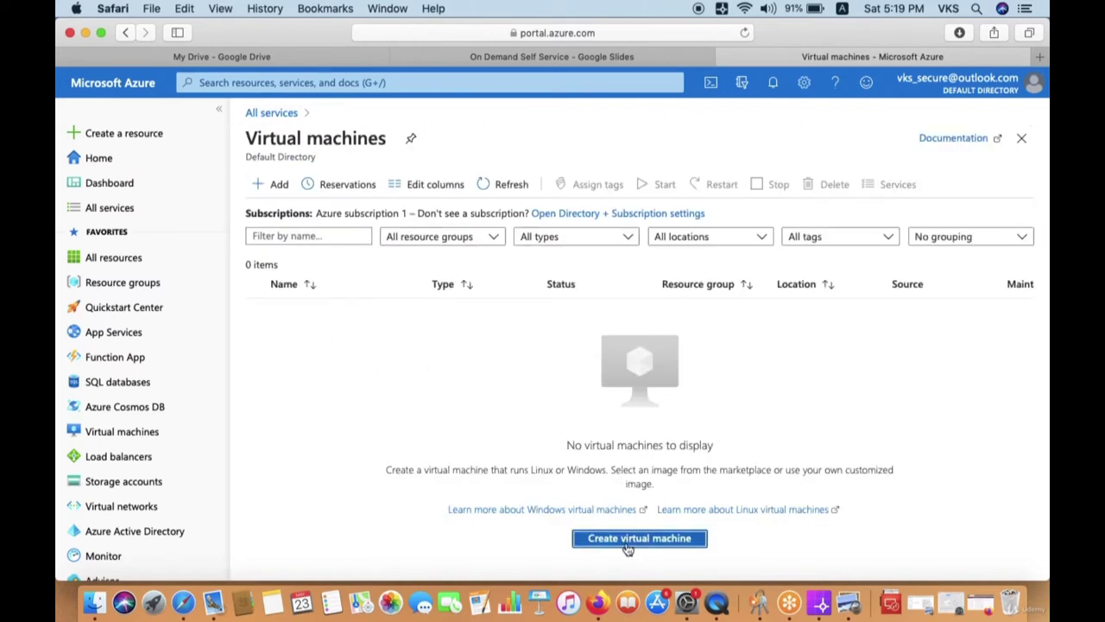
{"action": "left_click", "coordinate": [627, 540]}
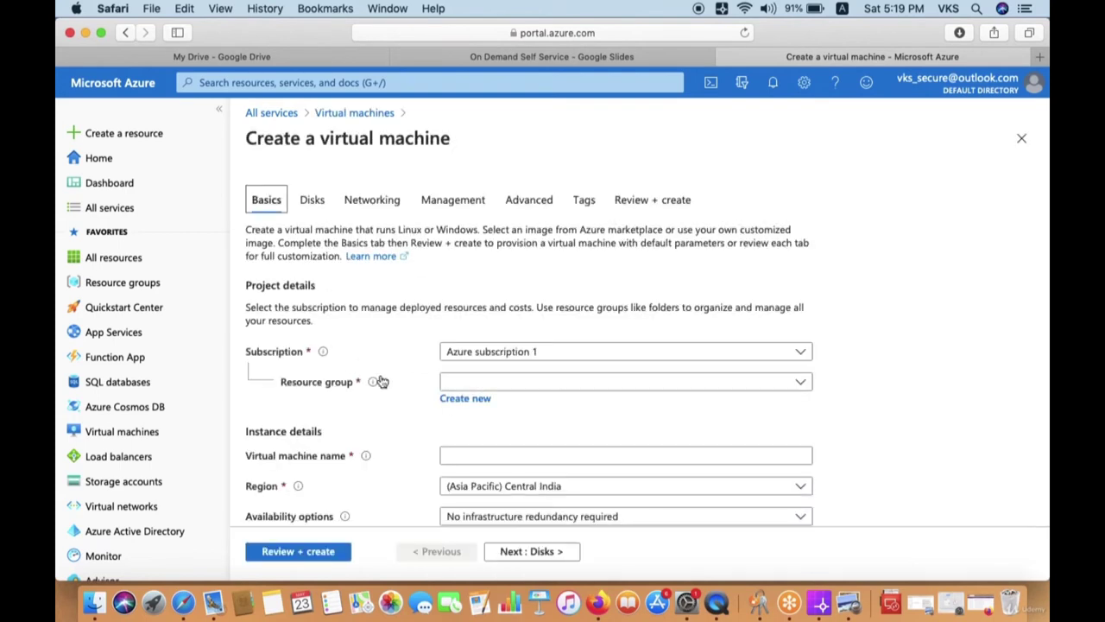
{"action": "scroll", "coordinate": [399, 387], "scroll_direction": "down", "scroll_amount": 5}
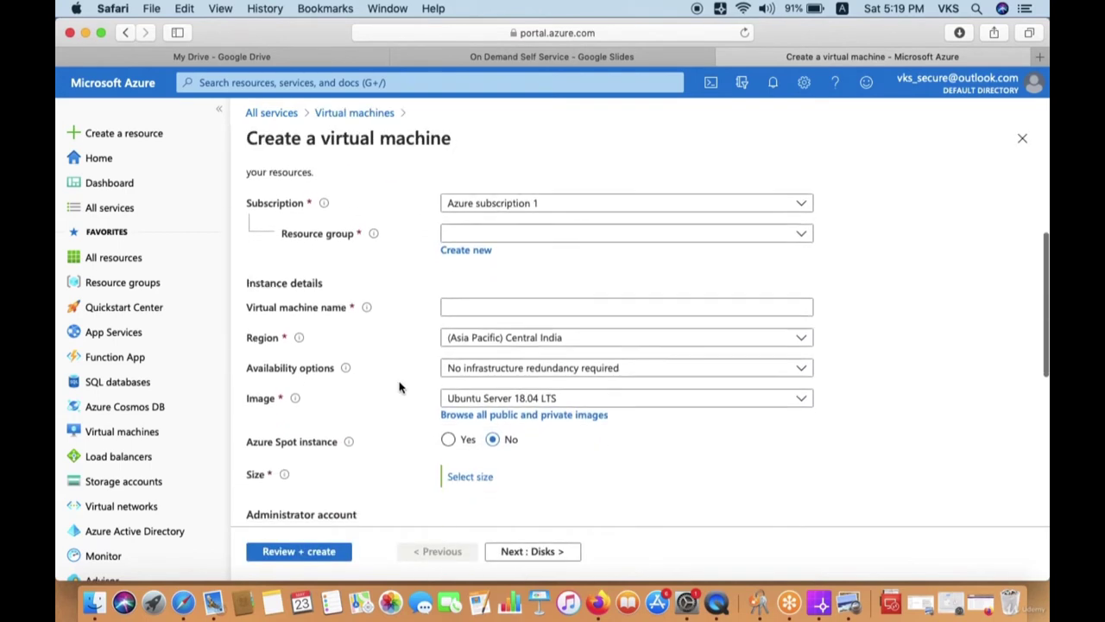
{"action": "scroll", "coordinate": [398, 387], "scroll_direction": "down", "scroll_amount": 3}
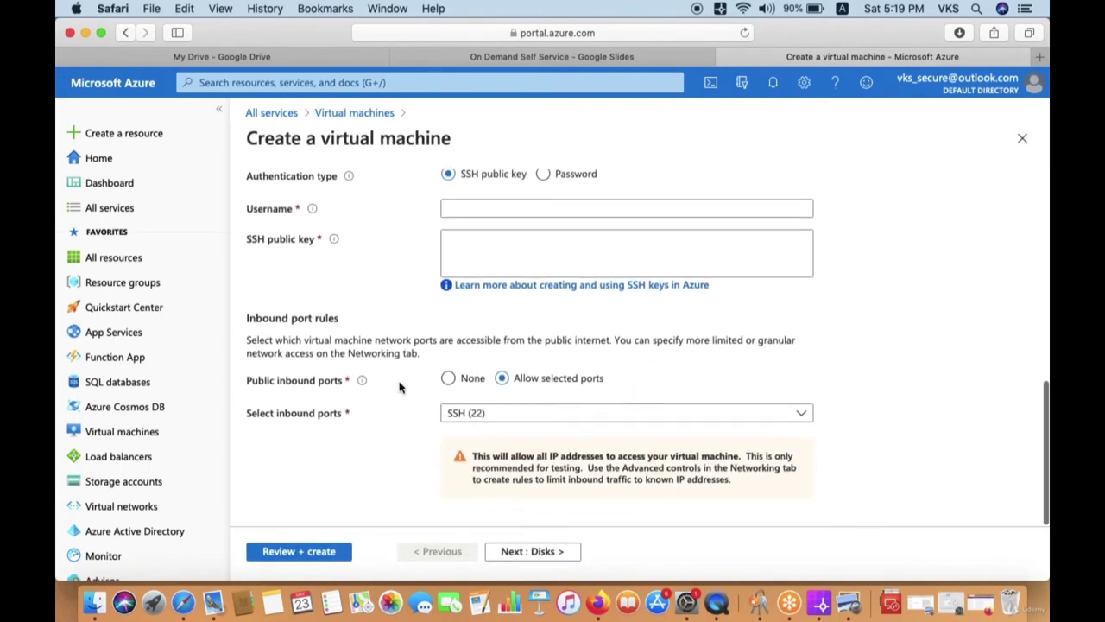
{"action": "scroll", "coordinate": [399, 387], "scroll_direction": "up", "scroll_amount": 8}
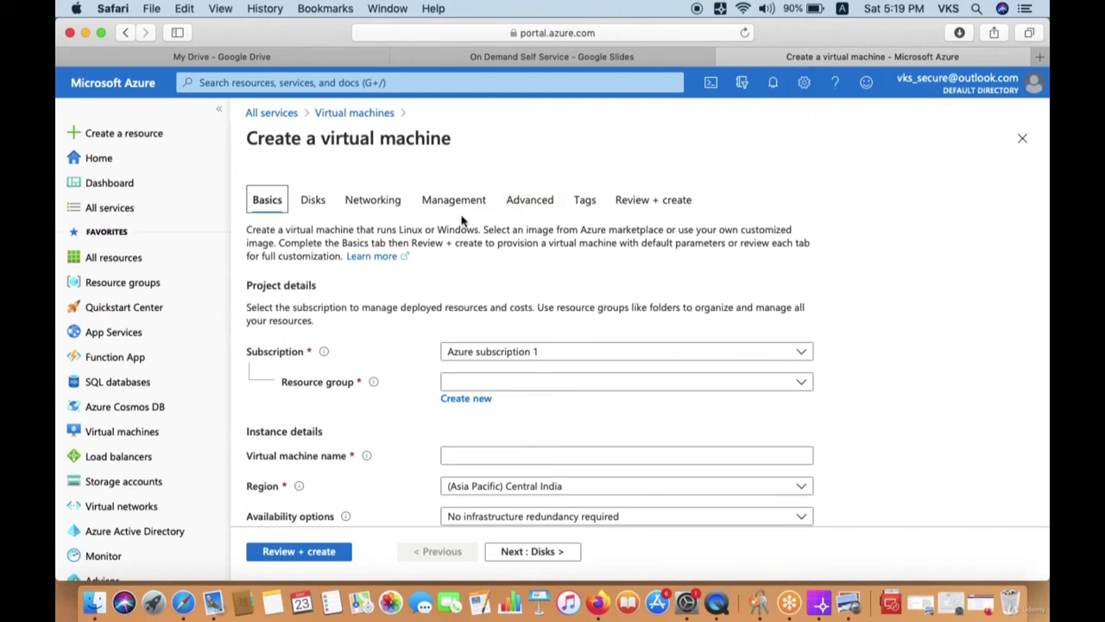
Browse App Services, SQL databases, Cosmos DB and Storage accounts, ending on Virtual networks.
{"action": "left_click", "coordinate": [132, 333]}
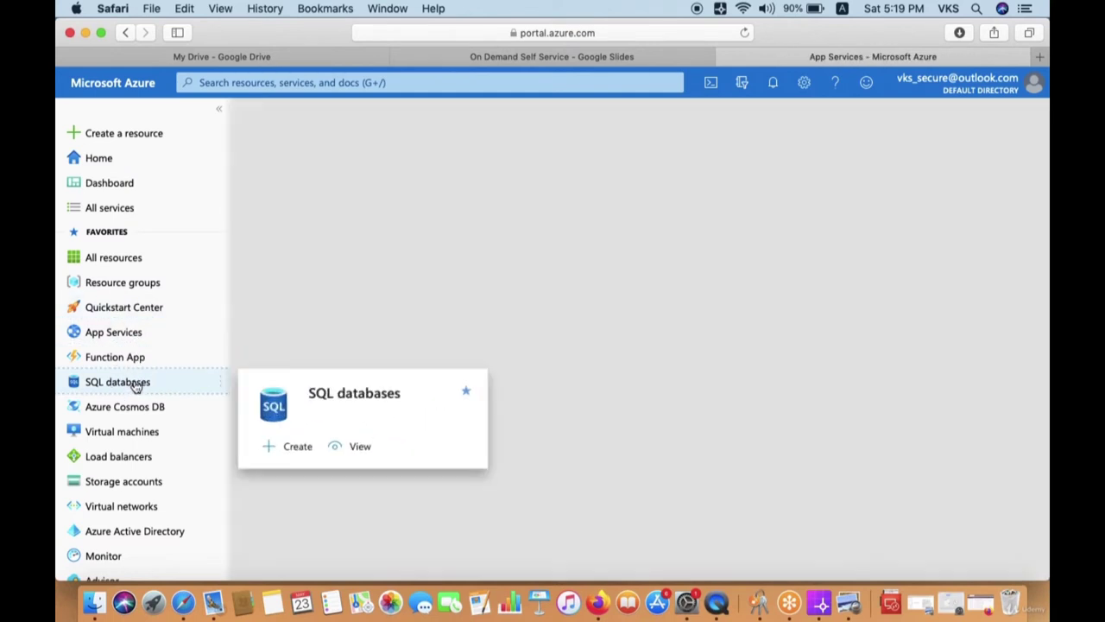
{"action": "left_click", "coordinate": [136, 385]}
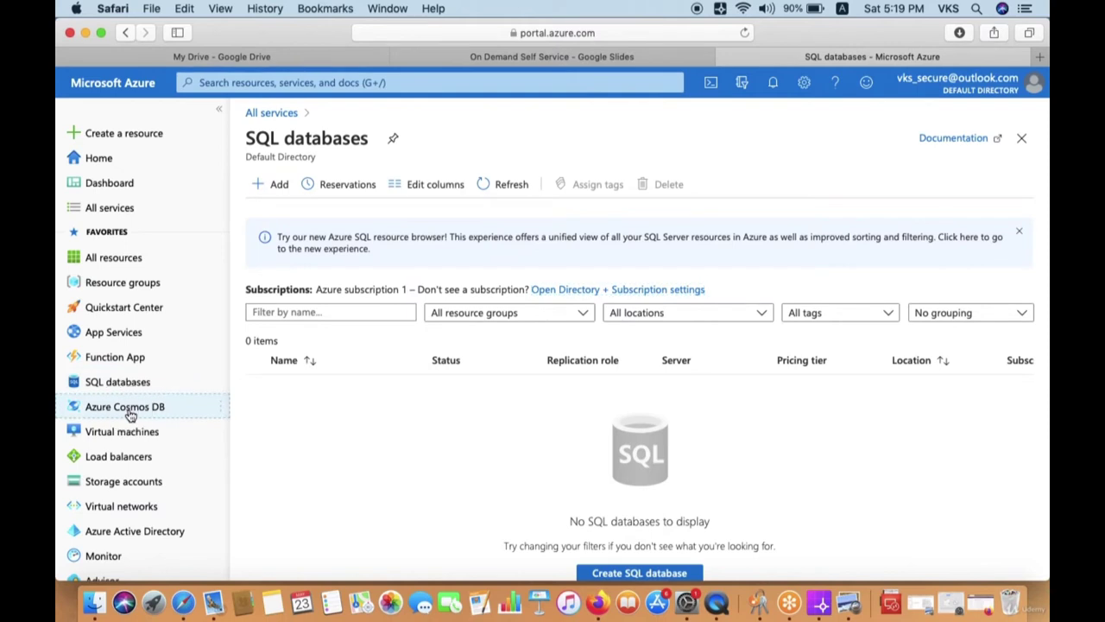
{"action": "left_click", "coordinate": [129, 413]}
{"action": "left_click", "coordinate": [132, 484]}
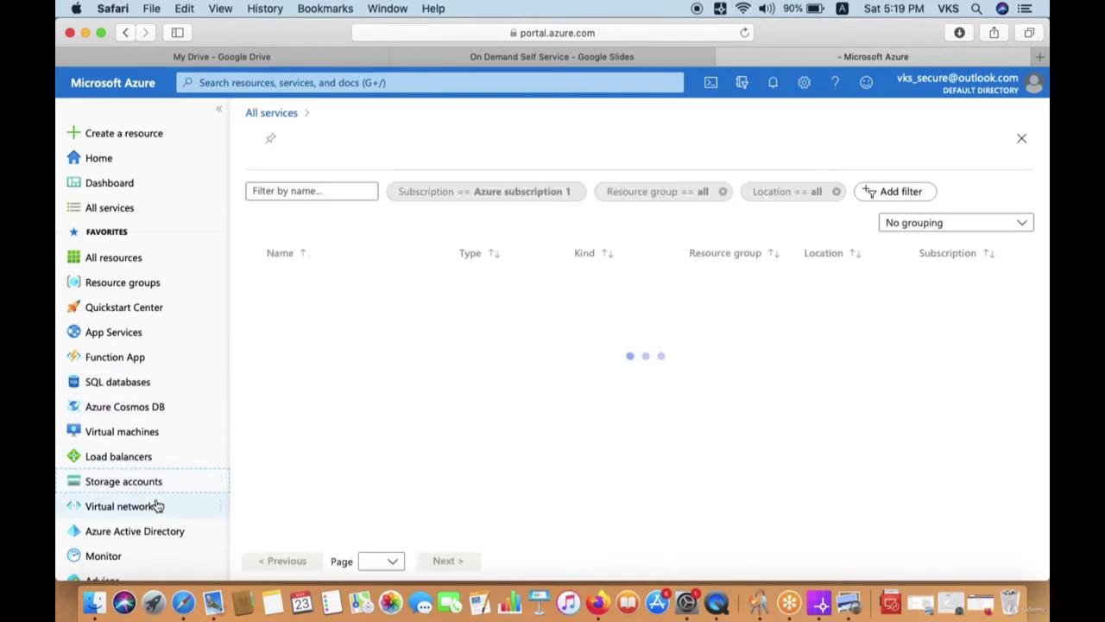
{"action": "left_click", "coordinate": [138, 506]}
{"action": "scroll", "coordinate": [153, 530], "scroll_direction": "down", "scroll_amount": 3}
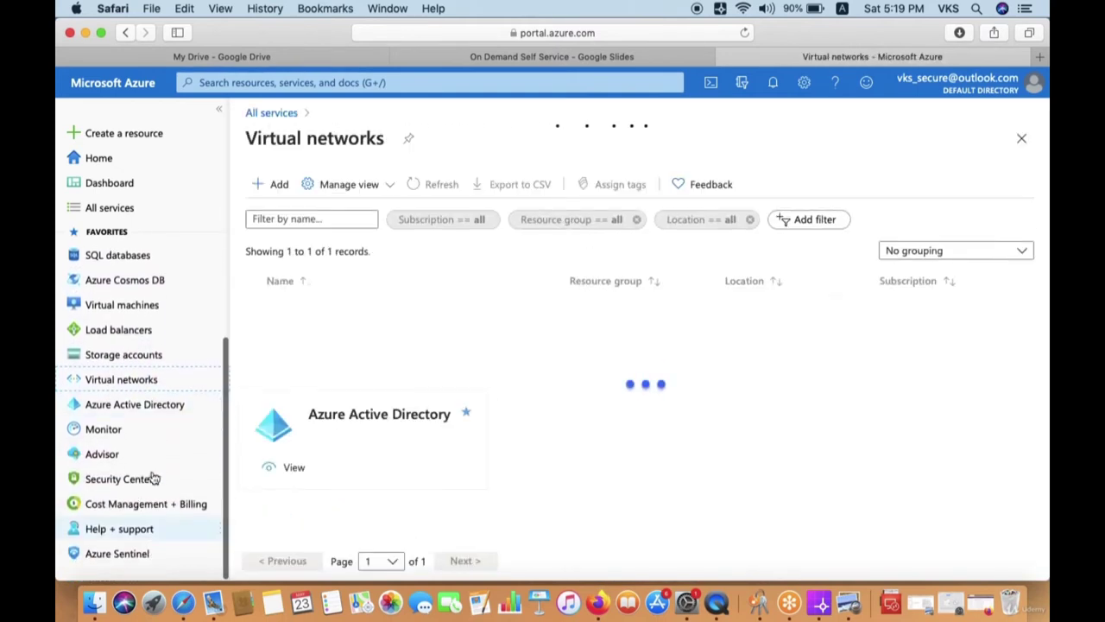
{"action": "scroll", "coordinate": [153, 478], "scroll_direction": "up", "scroll_amount": 3}
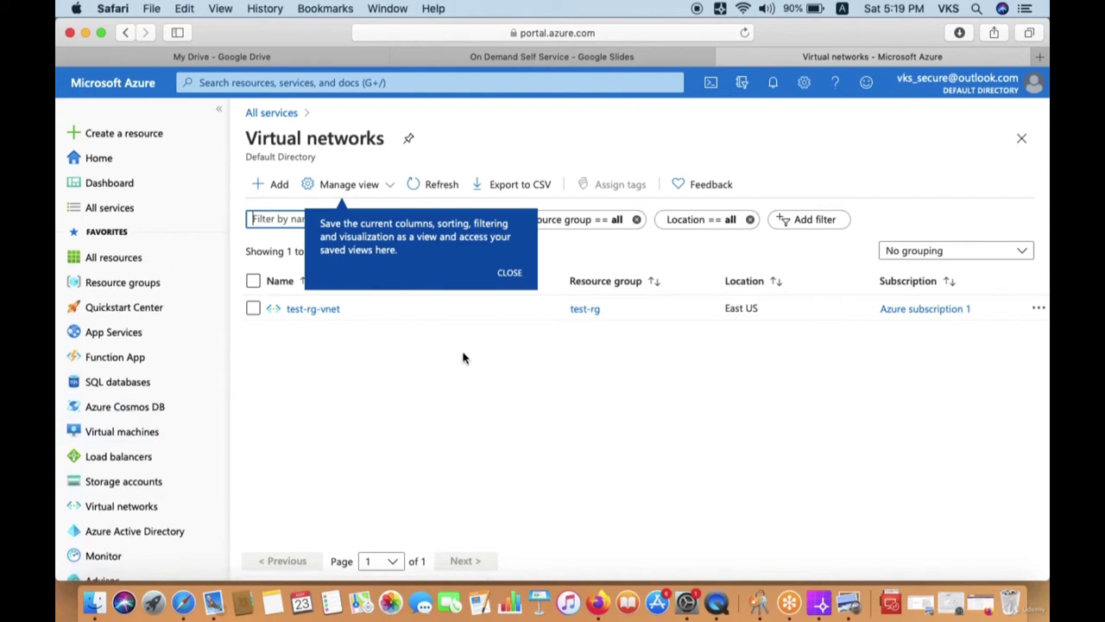
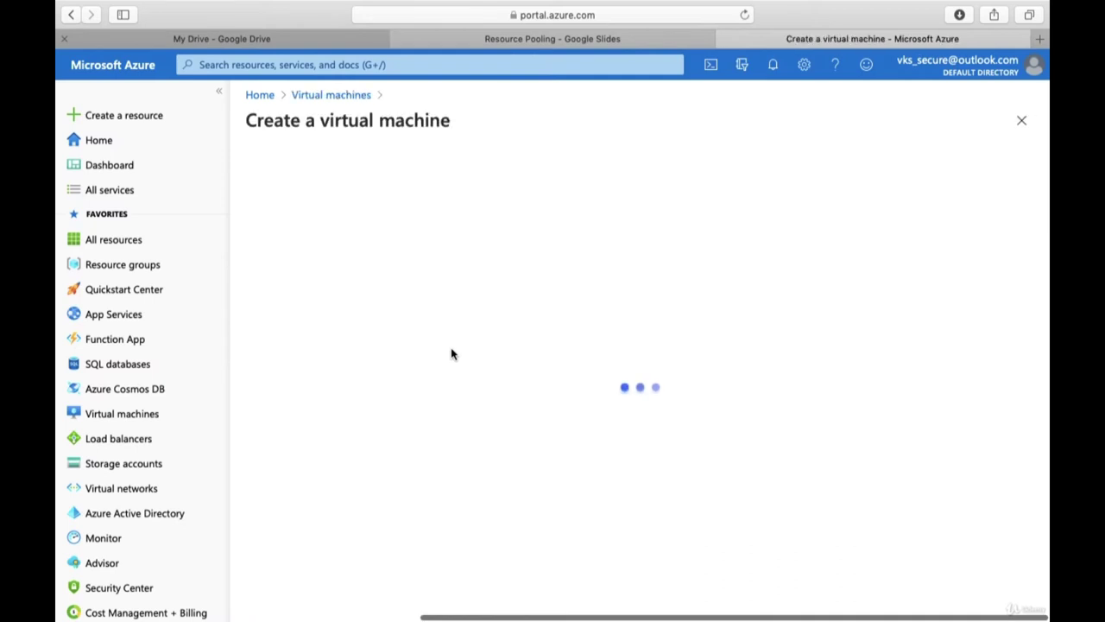
Put the new VM in the test-rg resource group and name it demomachine.
{"action": "left_click", "coordinate": [469, 361]}
{"action": "left_click", "coordinate": [472, 441]}
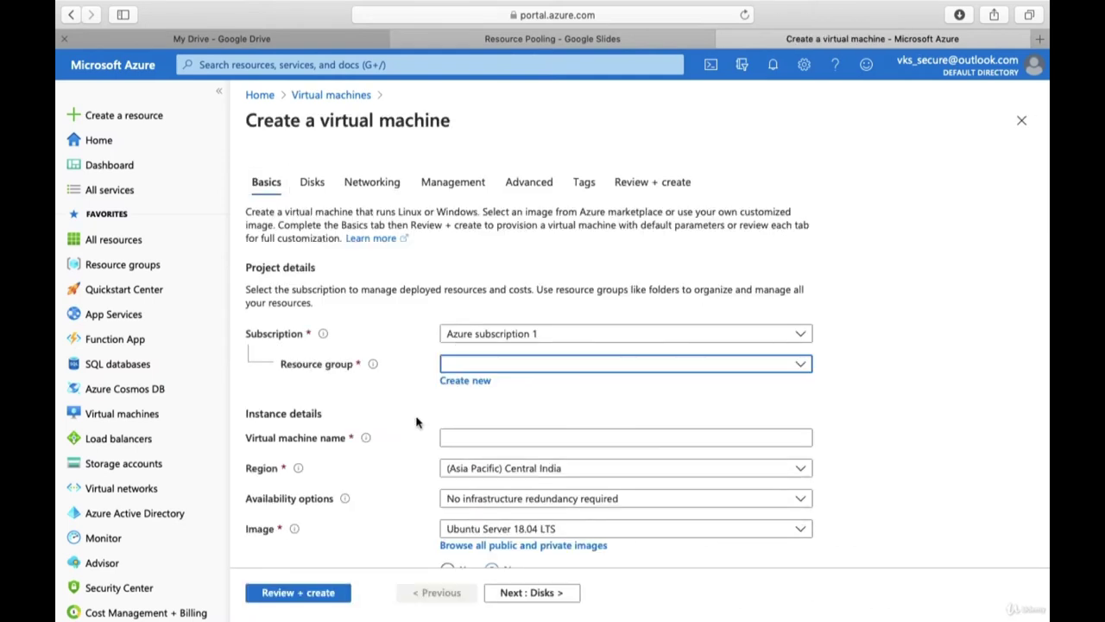
{"action": "left_click", "coordinate": [483, 437]}
{"action": "type", "text": "demomachine"}
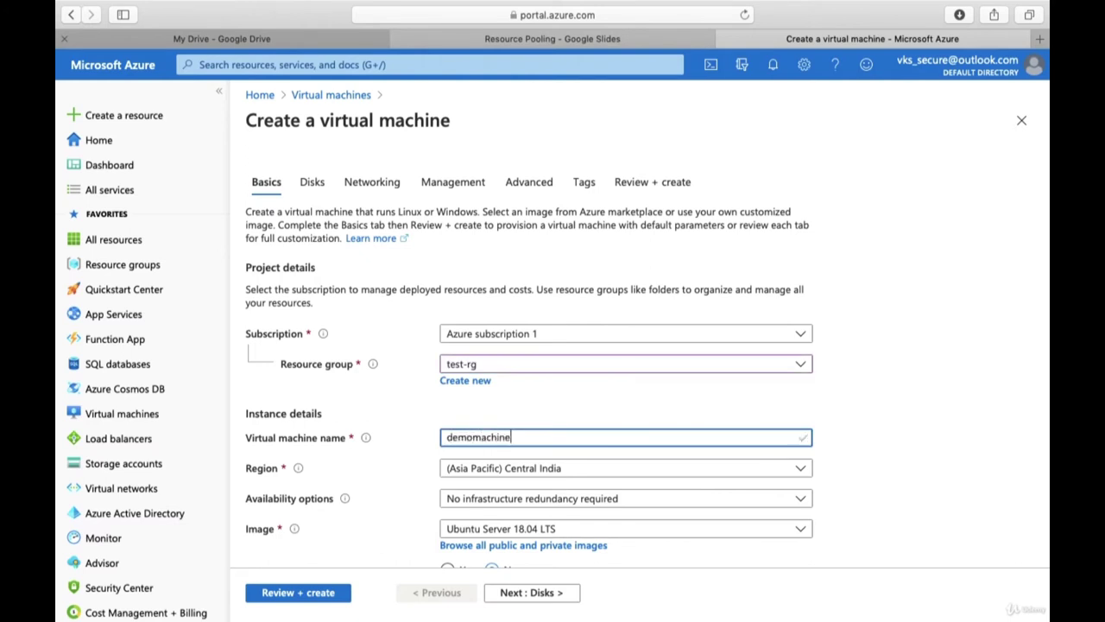
Scroll through the VM form, then switch to the Resource Pooling slides.
{"action": "scroll", "coordinate": [631, 395], "scroll_direction": "down", "scroll_amount": 2}
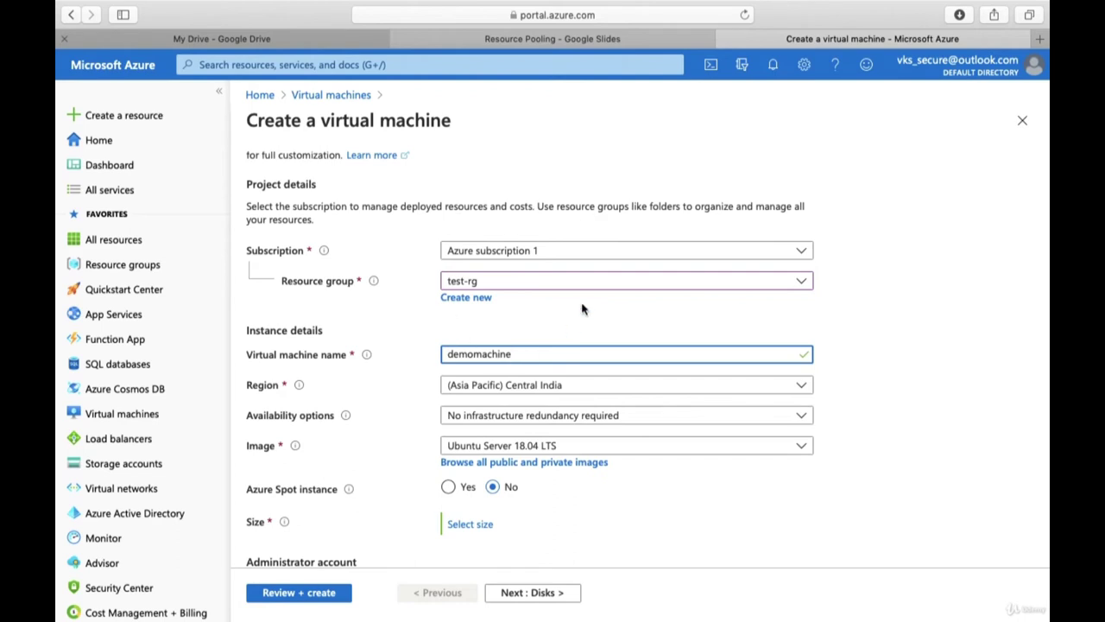
{"action": "scroll", "coordinate": [511, 180], "scroll_direction": "up", "scroll_amount": 2}
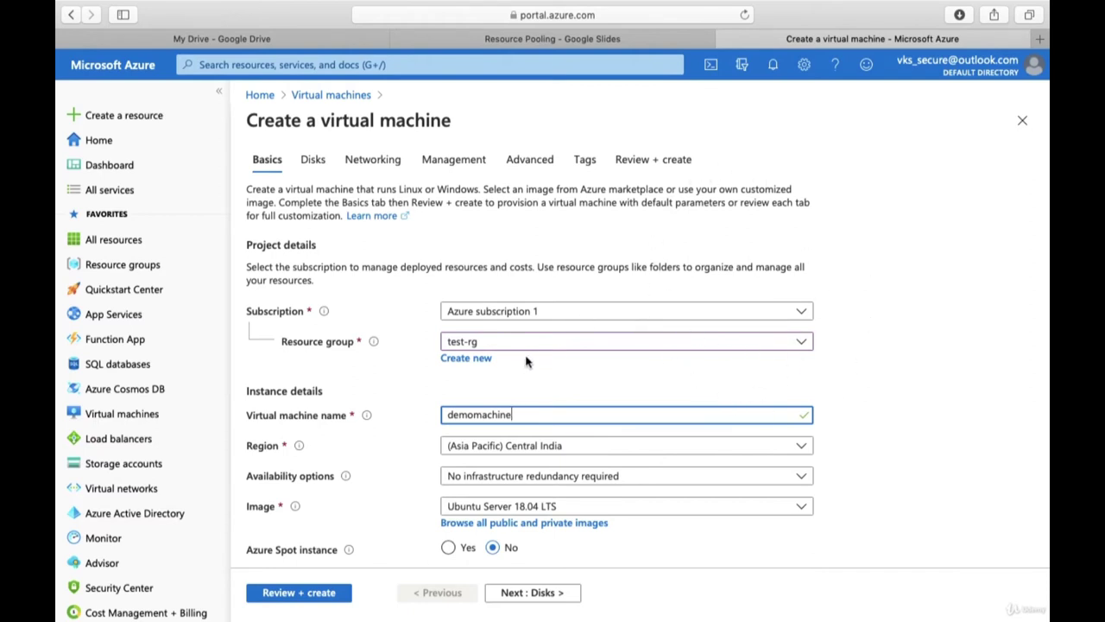
{"action": "scroll", "coordinate": [527, 361], "scroll_direction": "down", "scroll_amount": 1}
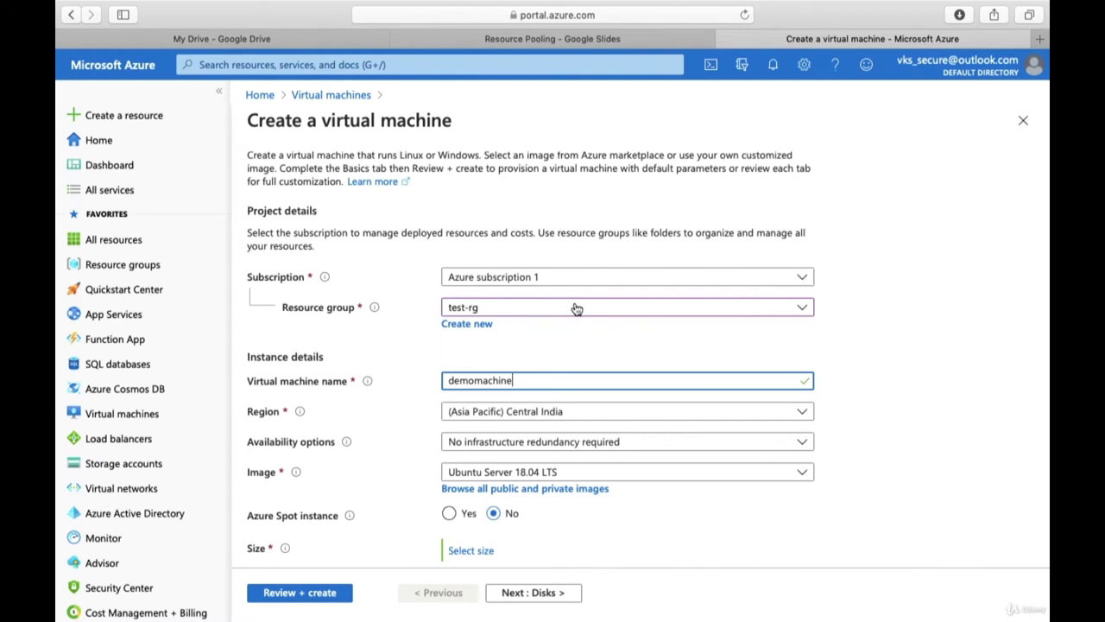
{"action": "scroll", "coordinate": [577, 309], "scroll_direction": "down", "scroll_amount": 3}
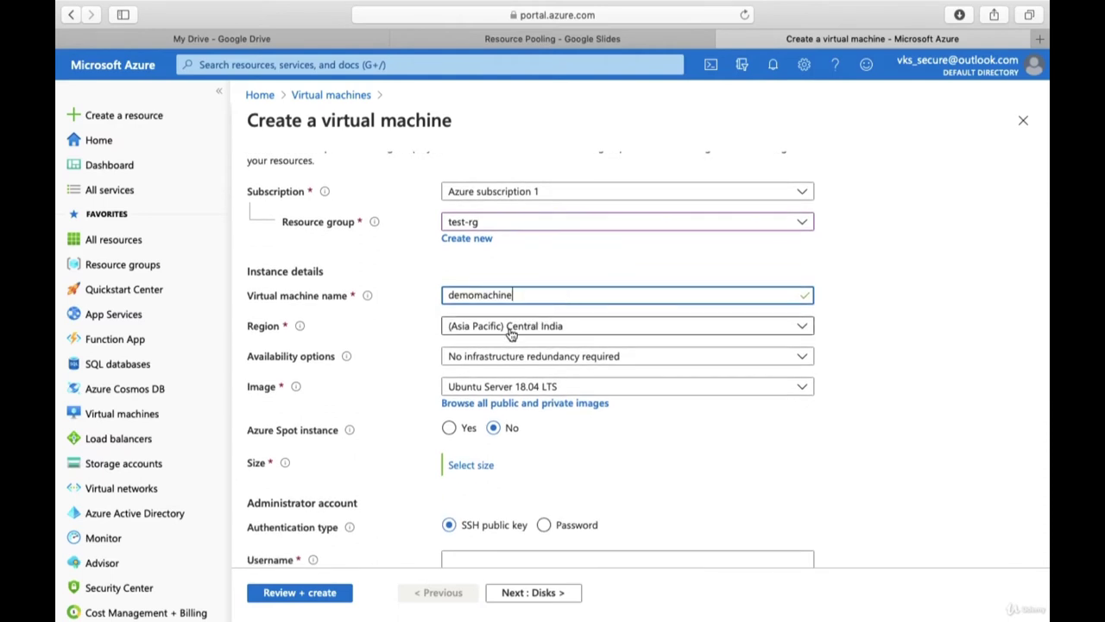
{"action": "left_click", "coordinate": [523, 39]}
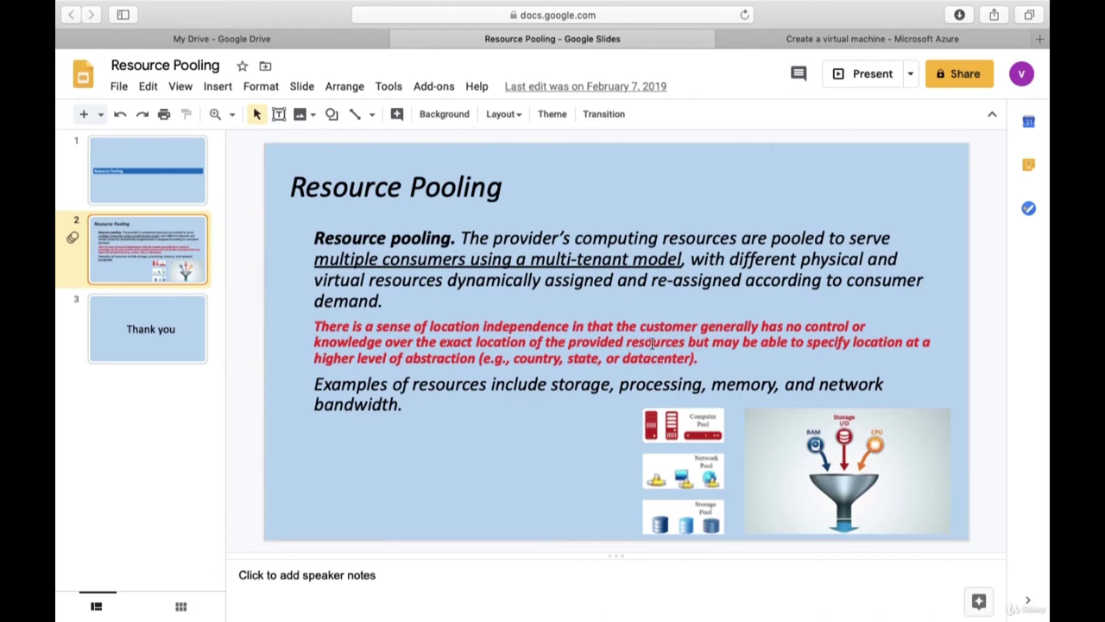
Highlight 'exact location' in the red paragraph, then return to the Azure VM form.
{"action": "left_click_drag", "start_coordinate": [528, 343], "coordinate": [437, 342]}
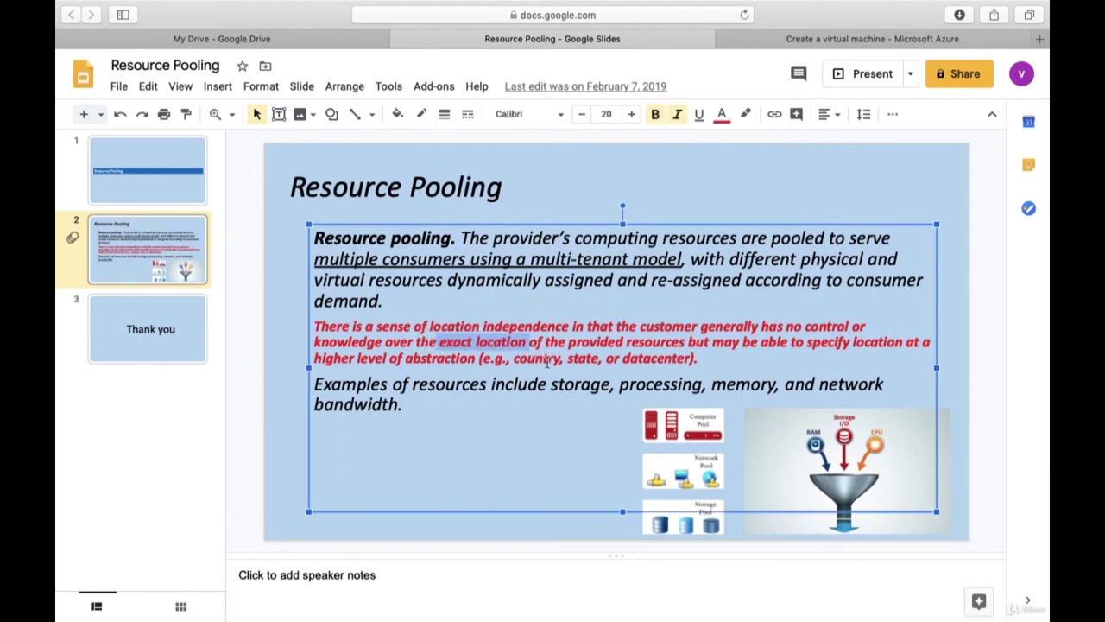
{"action": "left_click", "coordinate": [782, 43]}
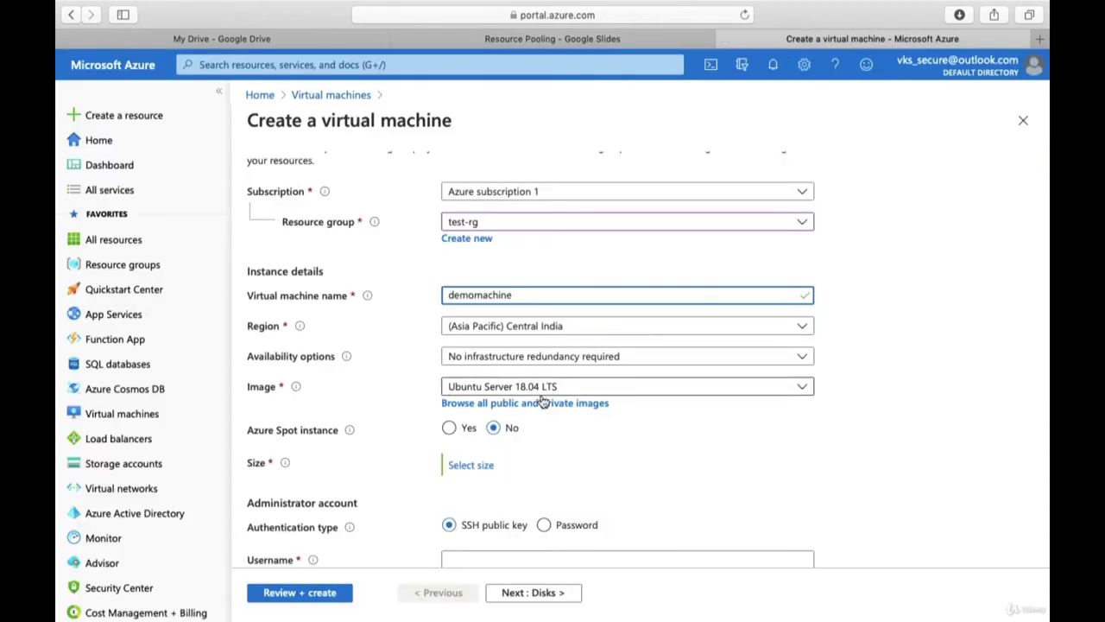
Set the VM region to (Asia Pacific) Japan East.
{"action": "left_click", "coordinate": [500, 337]}
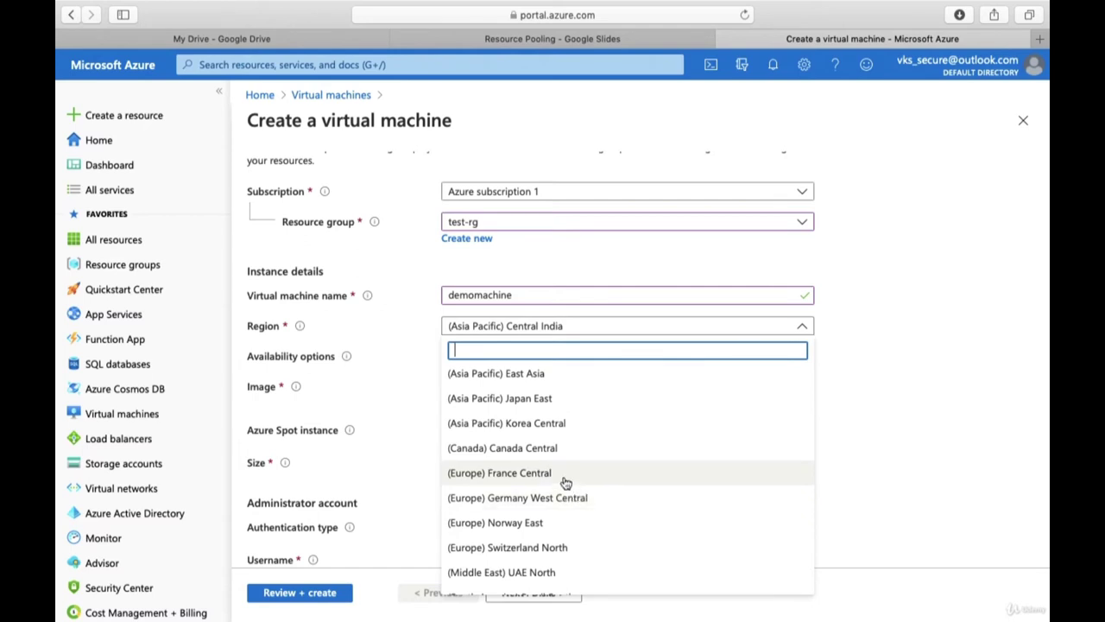
{"action": "scroll", "coordinate": [570, 510], "scroll_direction": "down", "scroll_amount": 3}
{"action": "scroll", "coordinate": [544, 516], "scroll_direction": "down", "scroll_amount": 3}
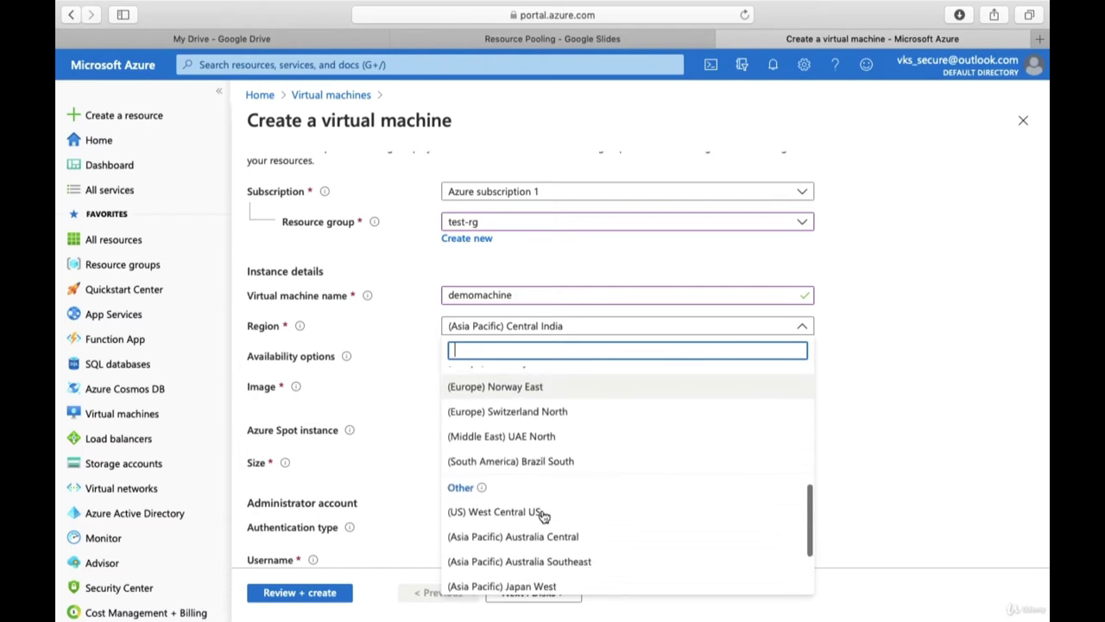
{"action": "scroll", "coordinate": [547, 511], "scroll_direction": "up", "scroll_amount": 5}
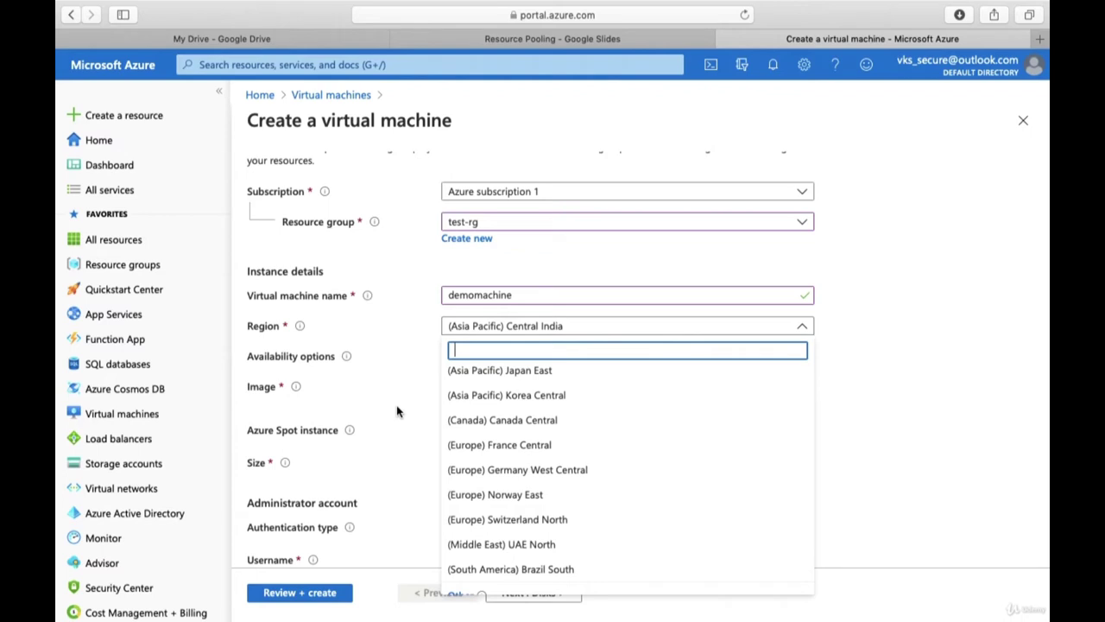
{"action": "left_click", "coordinate": [522, 373]}
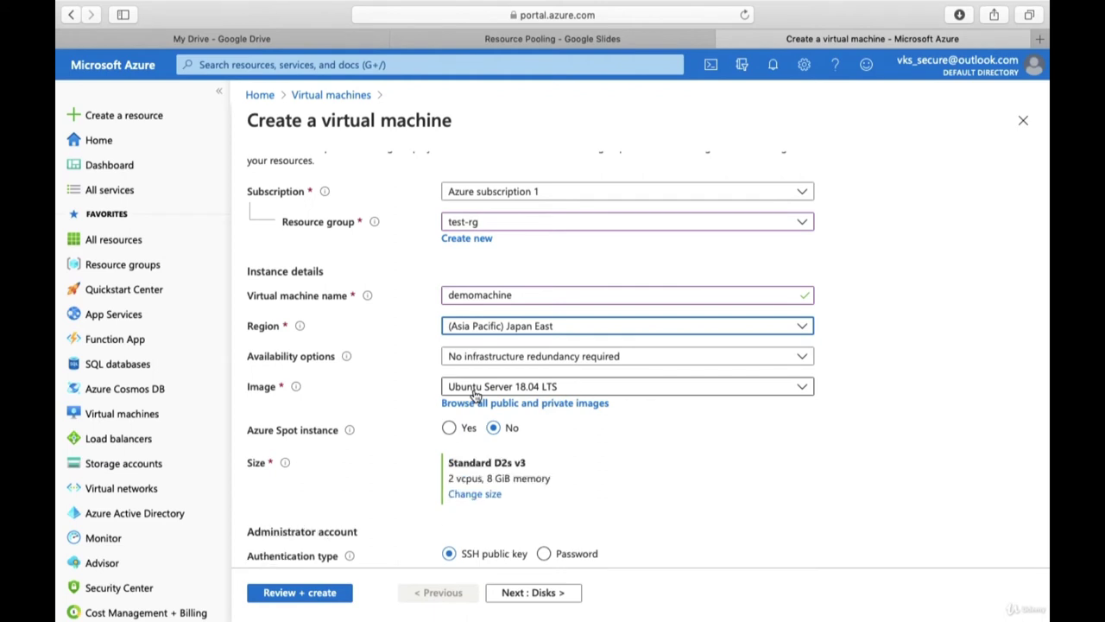
Choose the Windows Server 2019 Datacenter image and bring up the VM size list.
{"action": "left_click", "coordinate": [474, 389]}
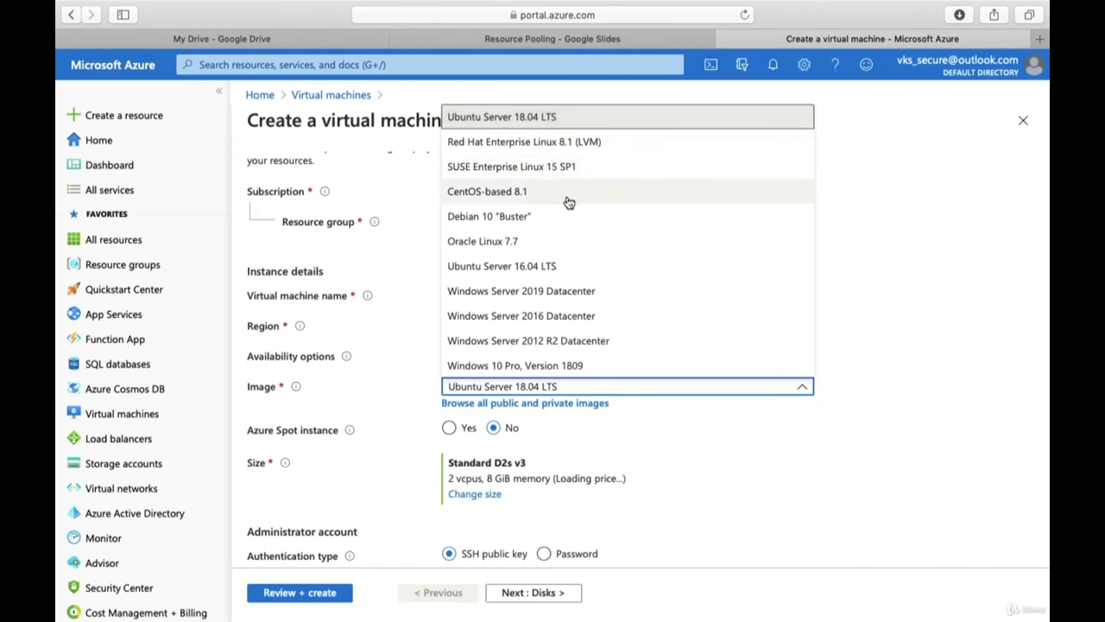
{"action": "left_click", "coordinate": [580, 296]}
{"action": "scroll", "coordinate": [842, 414], "scroll_direction": "down", "scroll_amount": 2}
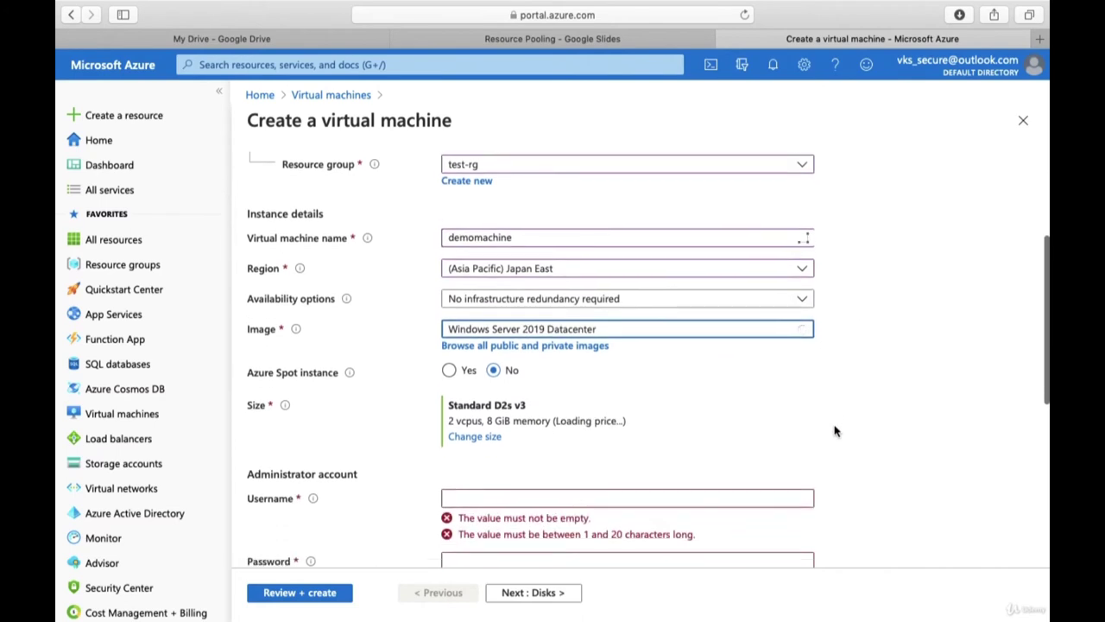
{"action": "left_click", "coordinate": [474, 421]}
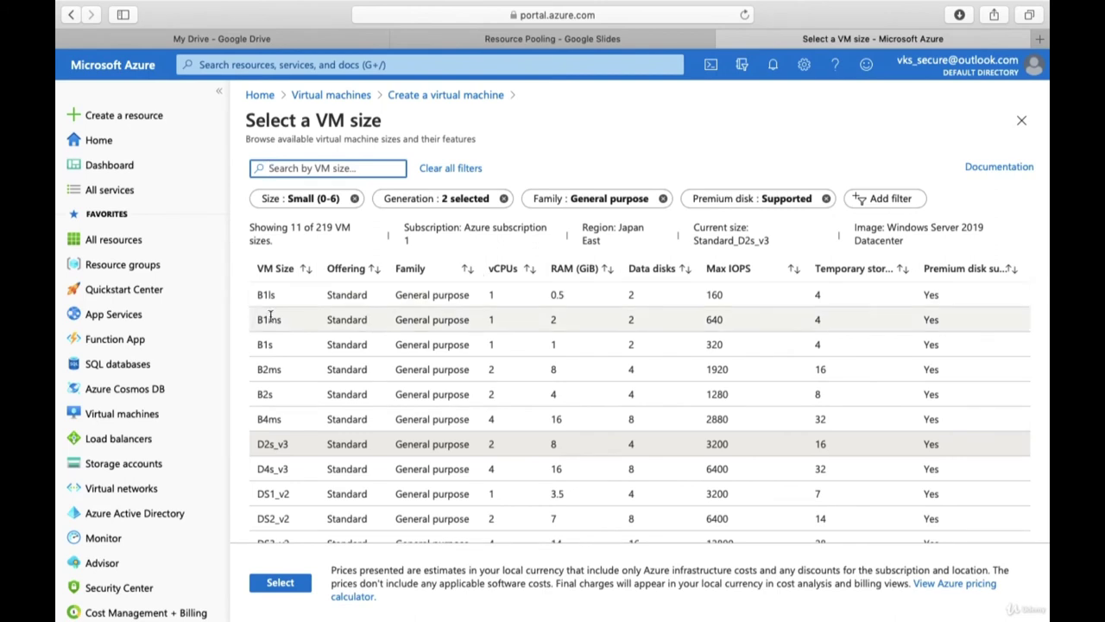
{"action": "left_click_drag", "start_coordinate": [259, 300], "coordinate": [279, 297]}
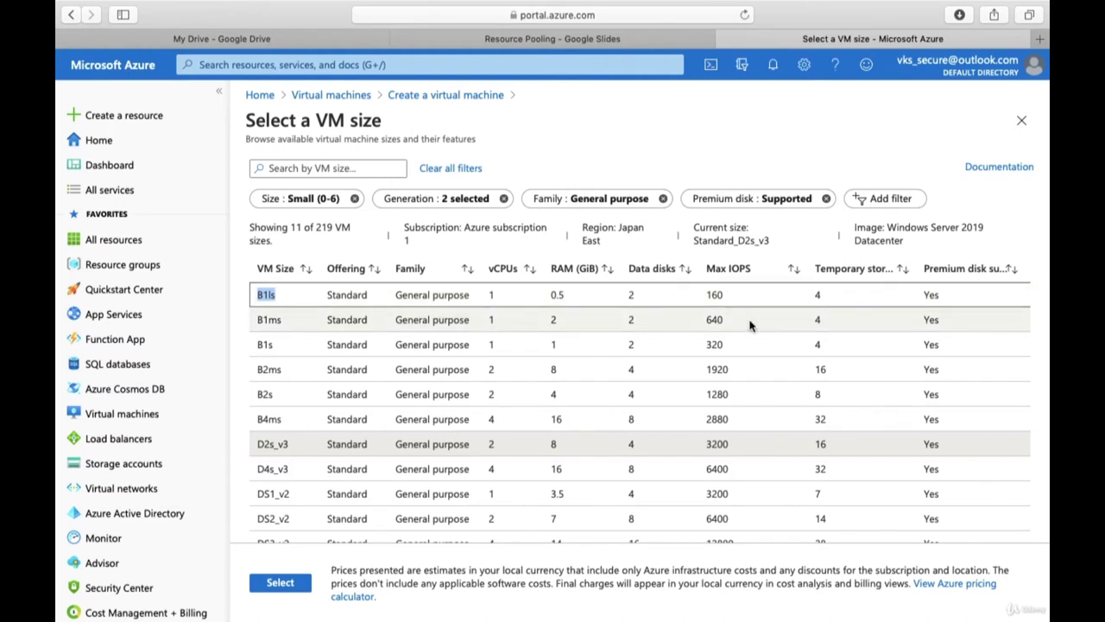
{"action": "scroll", "coordinate": [304, 449], "scroll_direction": "down", "scroll_amount": 2}
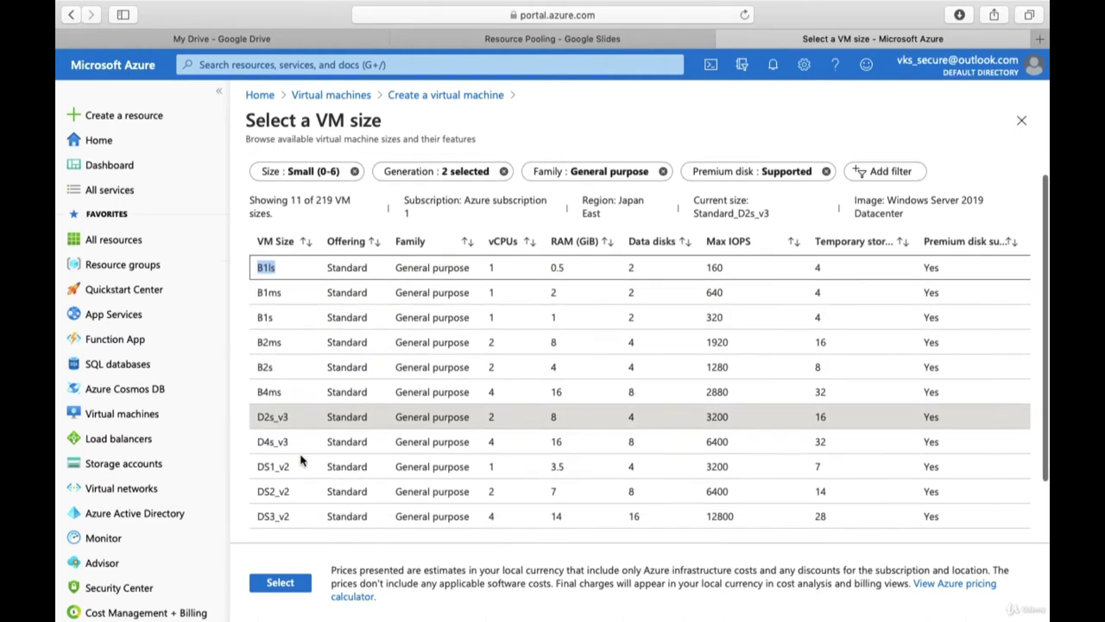
{"action": "scroll", "coordinate": [302, 459], "scroll_direction": "down", "scroll_amount": 3}
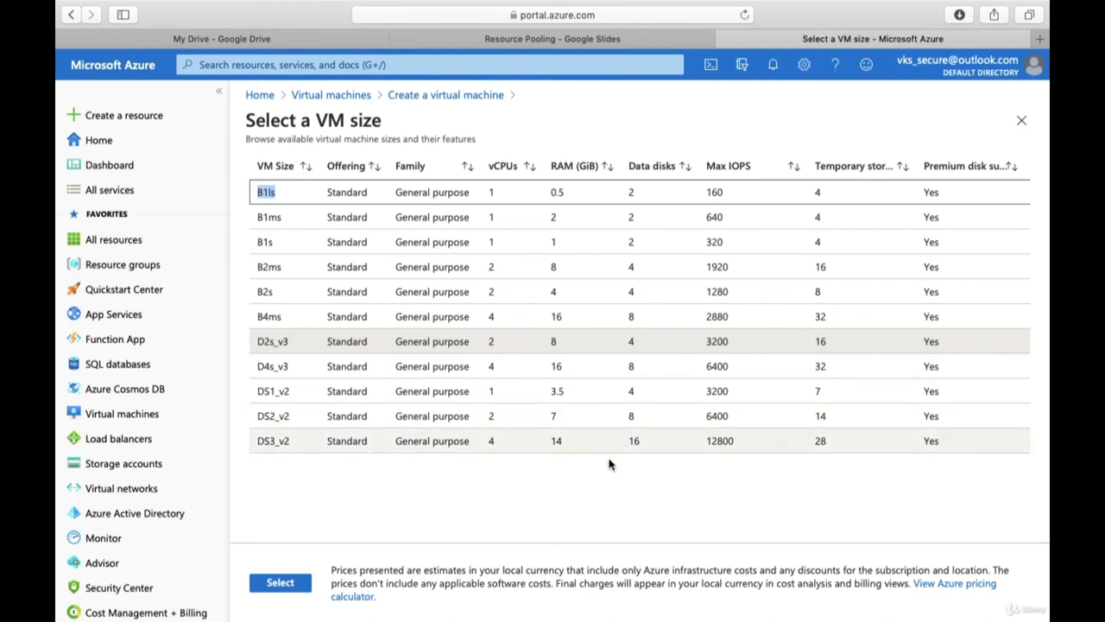
{"action": "scroll", "coordinate": [649, 439], "scroll_direction": "up", "scroll_amount": 3}
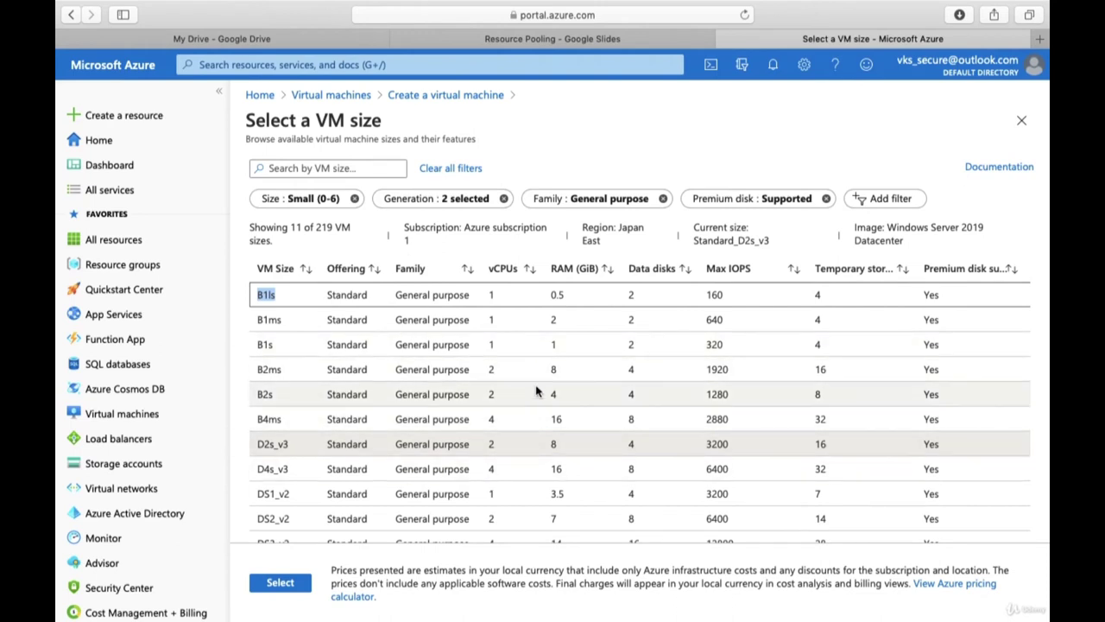
{"action": "scroll", "coordinate": [535, 437], "scroll_direction": "down", "scroll_amount": 3}
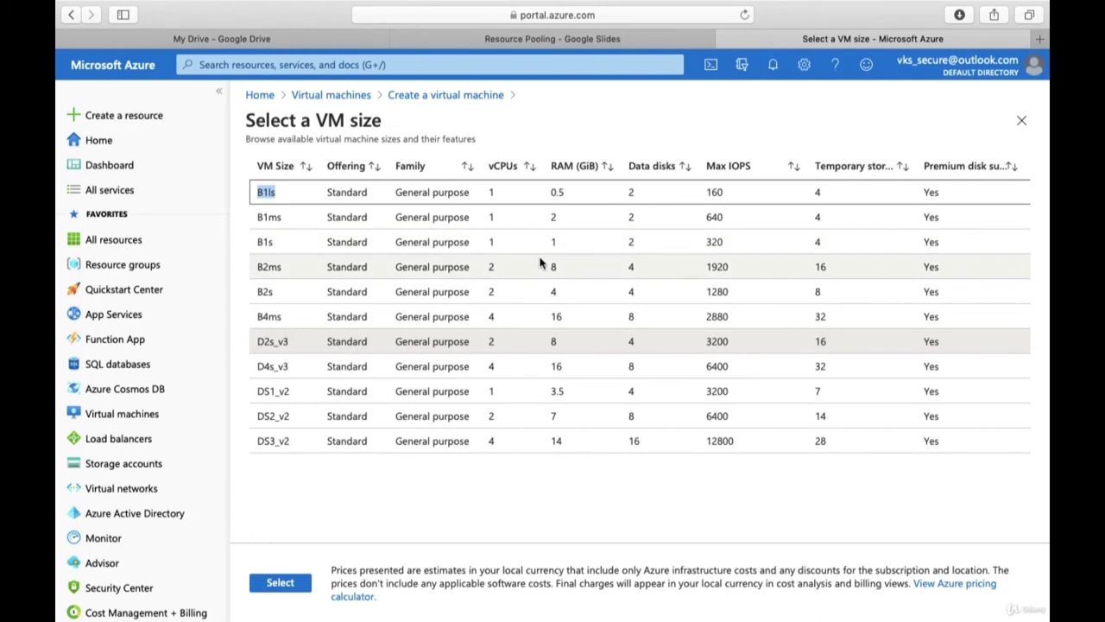
{"action": "scroll", "coordinate": [540, 263], "scroll_direction": "up", "scroll_amount": 3}
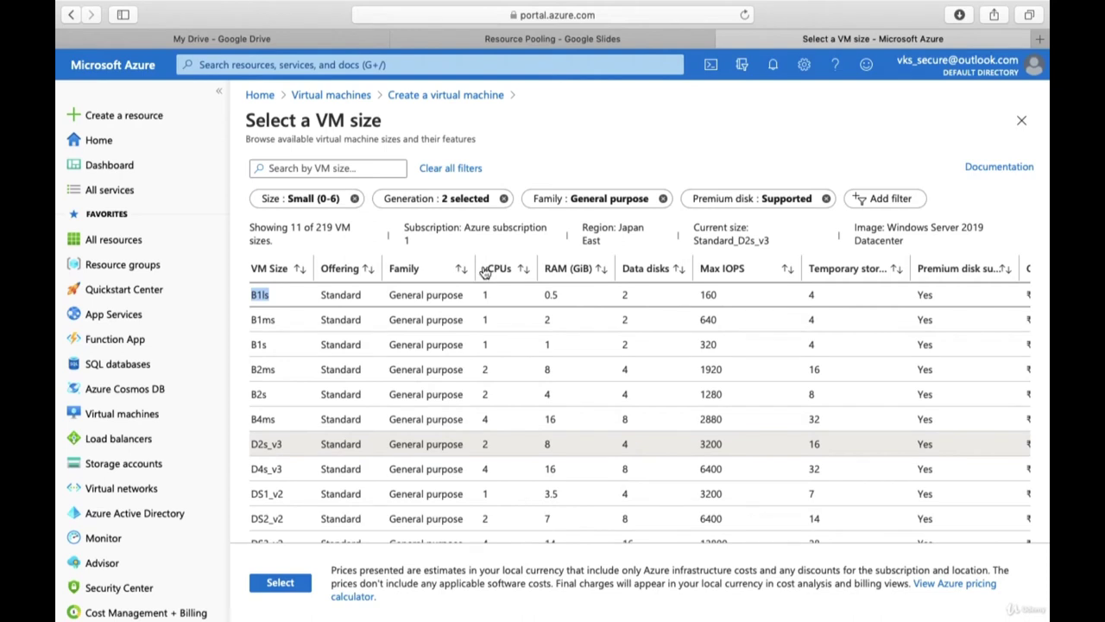
Filter VM sizes to Large (>16) only, open the Premium disk filter, then leave for Virtual machines.
{"action": "left_click", "coordinate": [464, 206]}
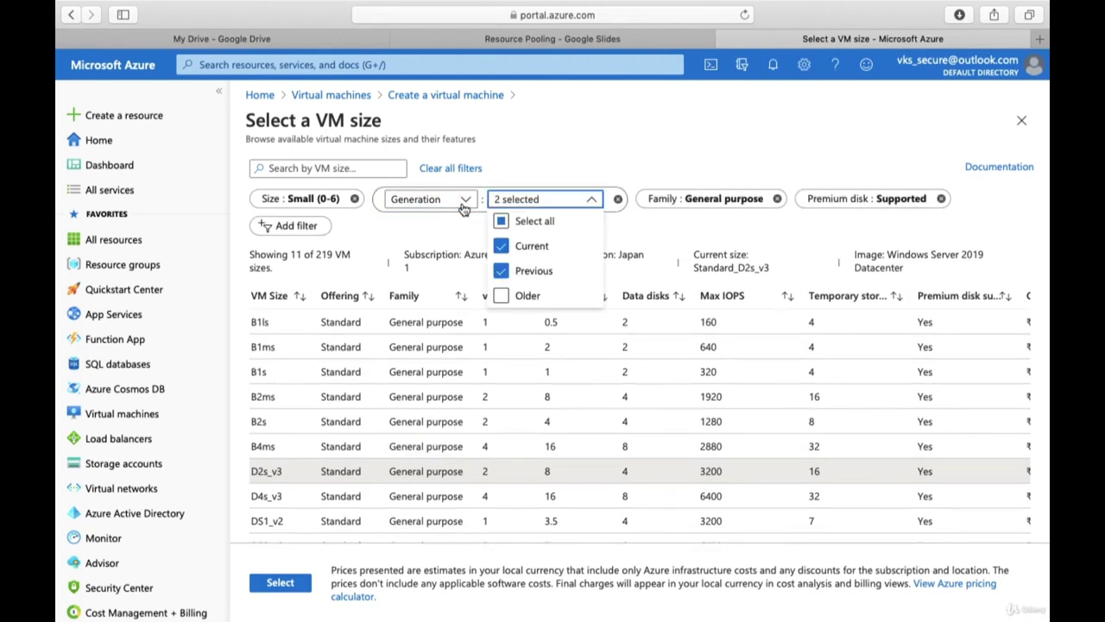
{"action": "left_click", "coordinate": [328, 204]}
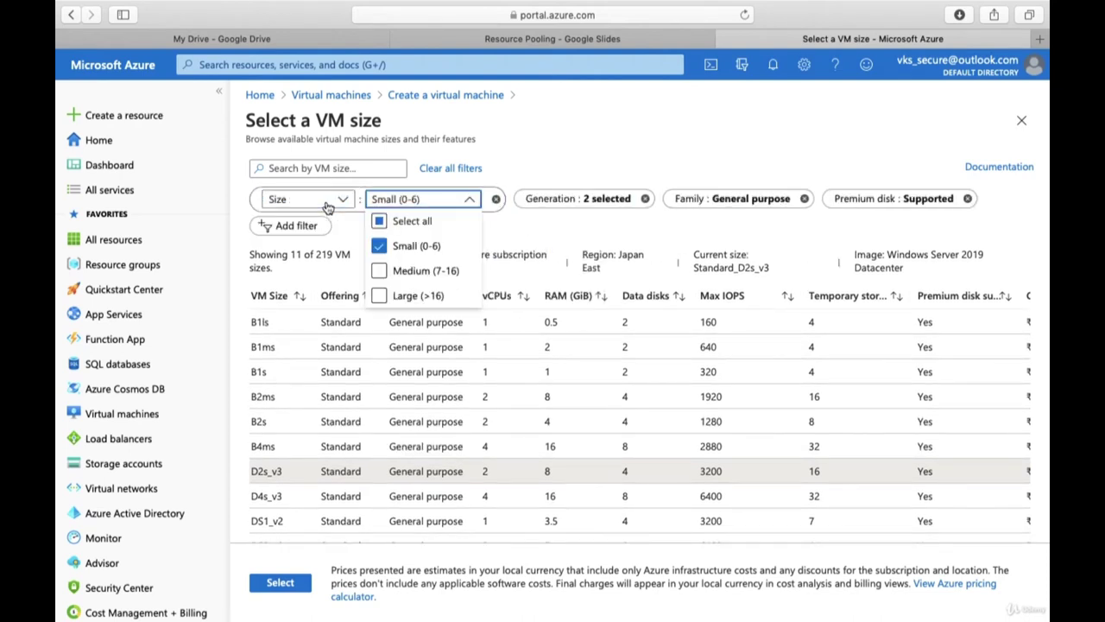
{"action": "left_click", "coordinate": [379, 270]}
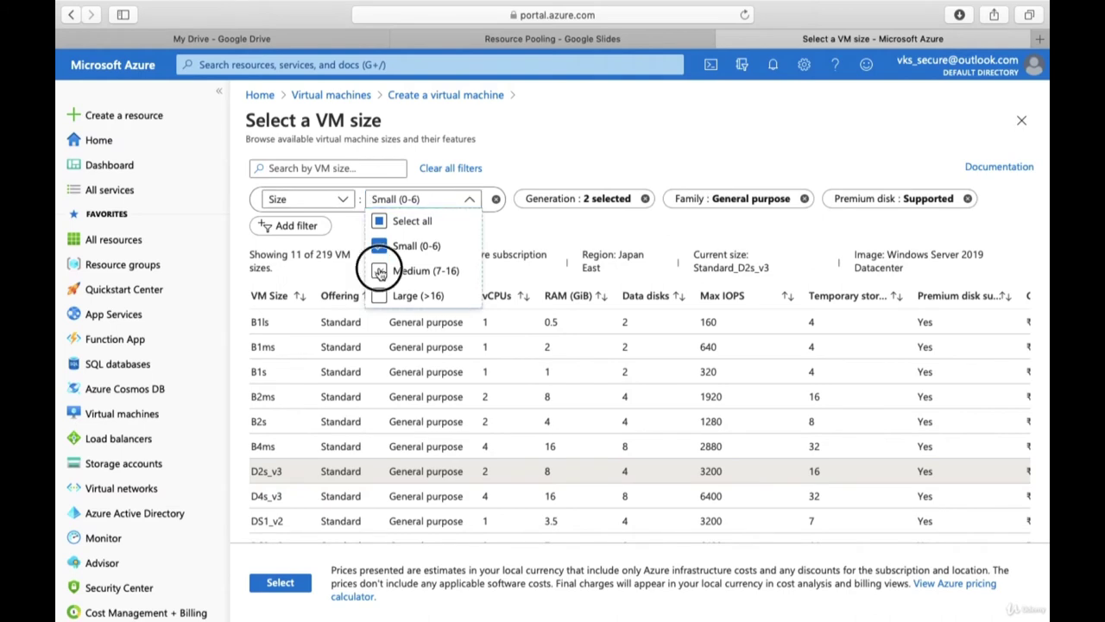
{"action": "left_click", "coordinate": [380, 297]}
{"action": "left_click", "coordinate": [379, 246]}
{"action": "left_click", "coordinate": [380, 270]}
{"action": "left_click", "coordinate": [588, 231]}
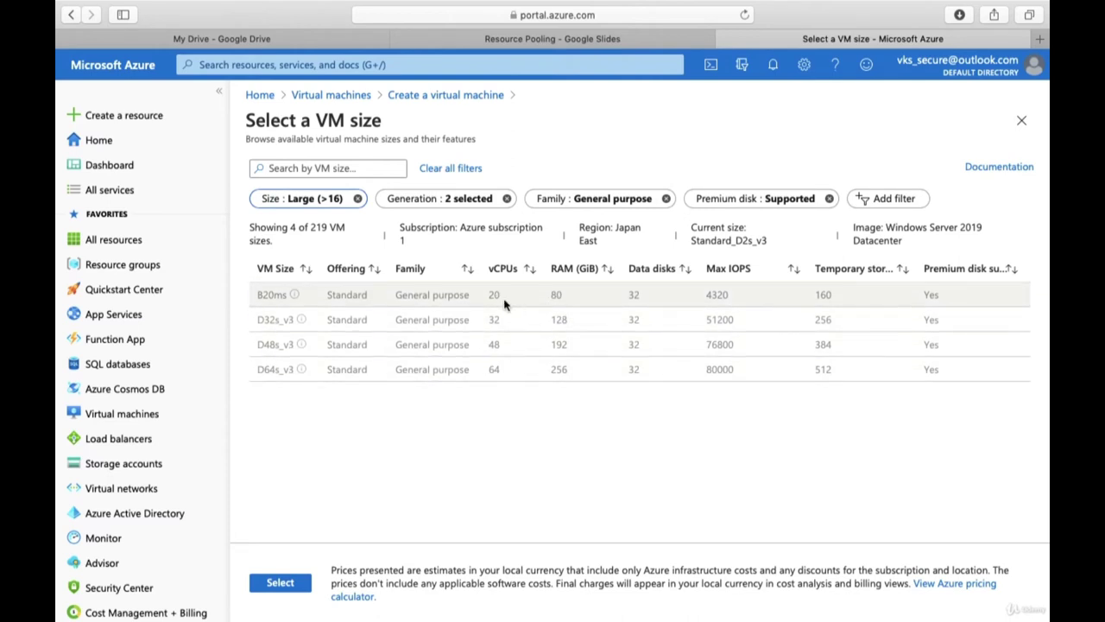
{"action": "left_click", "coordinate": [734, 199]}
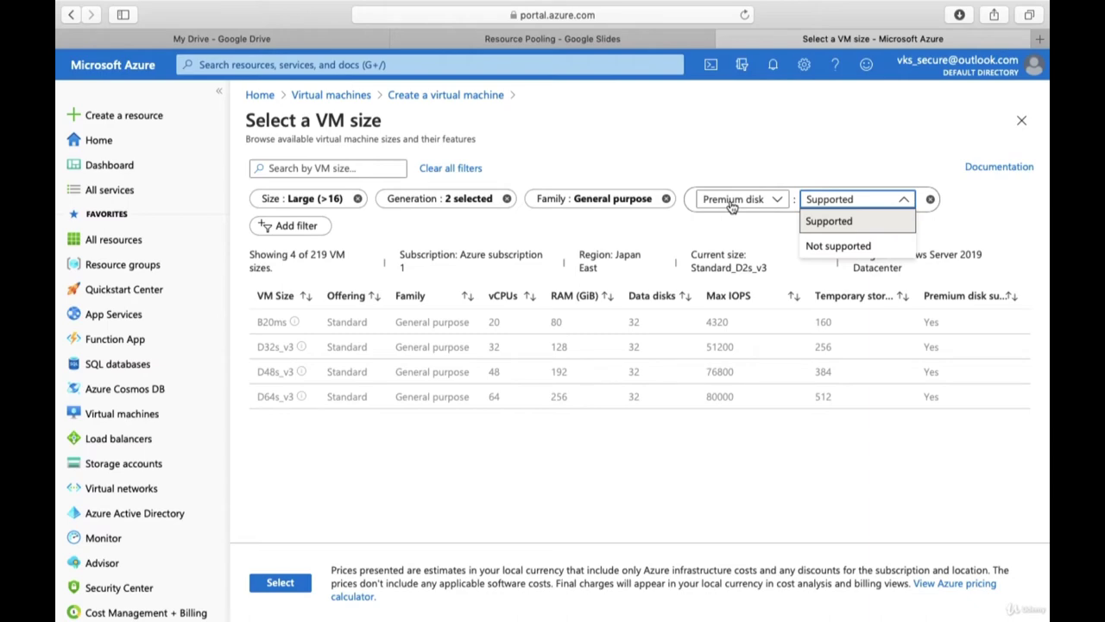
{"action": "left_click", "coordinate": [329, 94]}
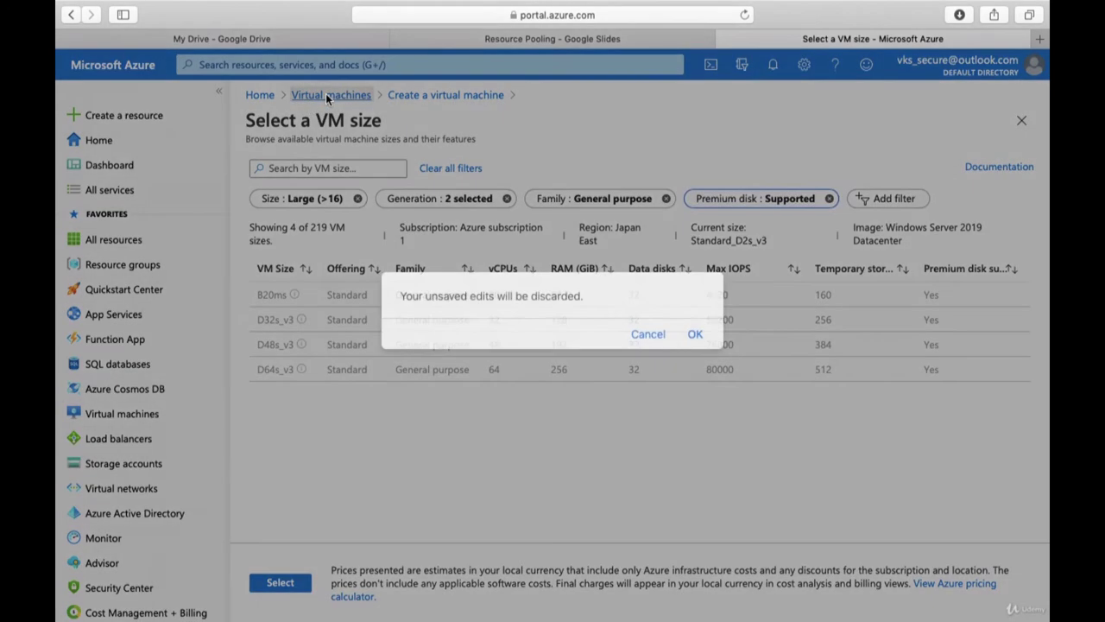
Keep the unsaved edits and browse the Cosmos DB, SQL databases and Storage accounts lists.
{"action": "left_click", "coordinate": [653, 336]}
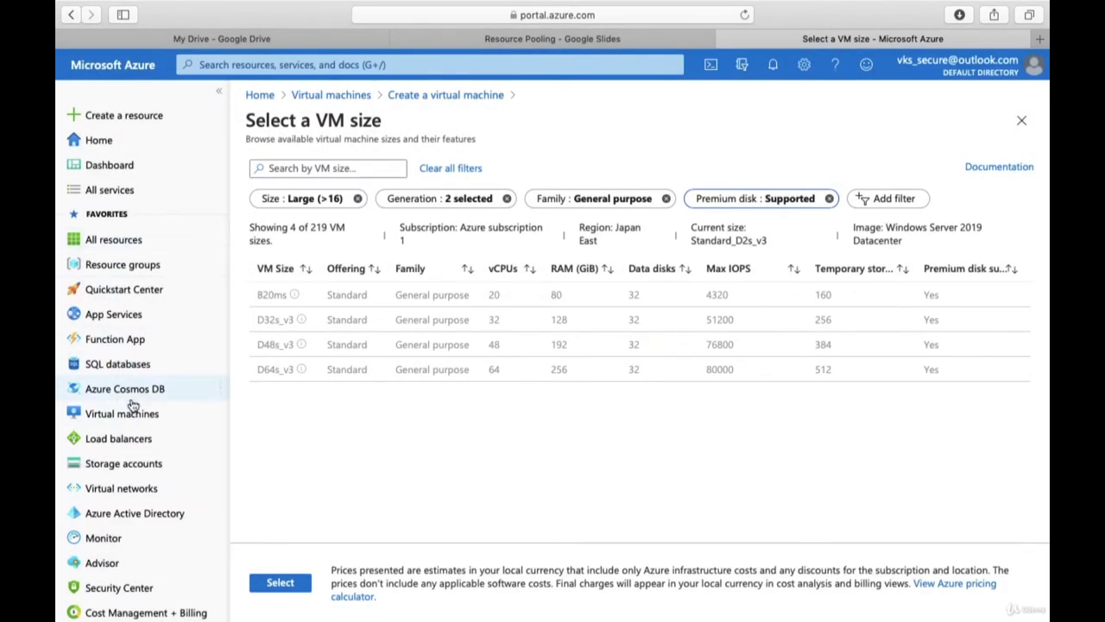
{"action": "left_click", "coordinate": [132, 400]}
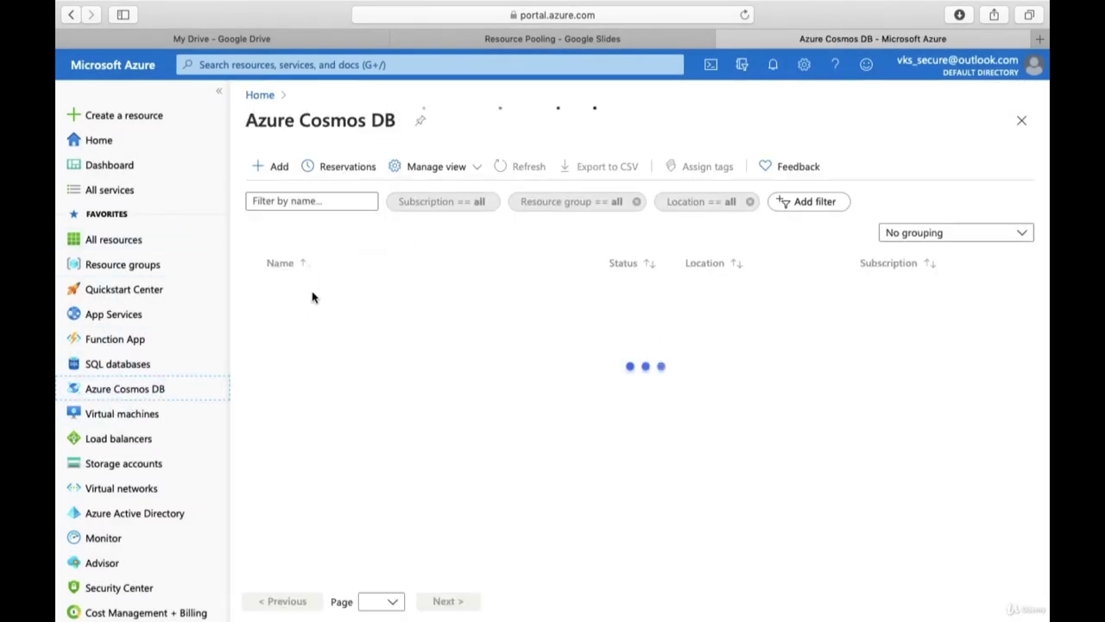
{"action": "left_click", "coordinate": [130, 369]}
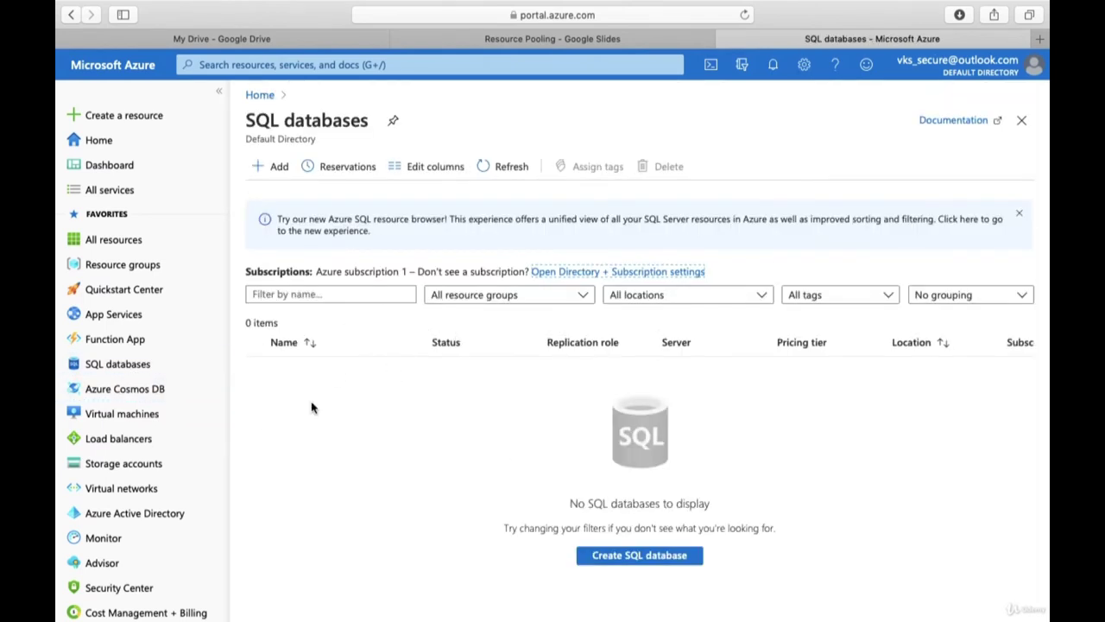
{"action": "left_click", "coordinate": [158, 467]}
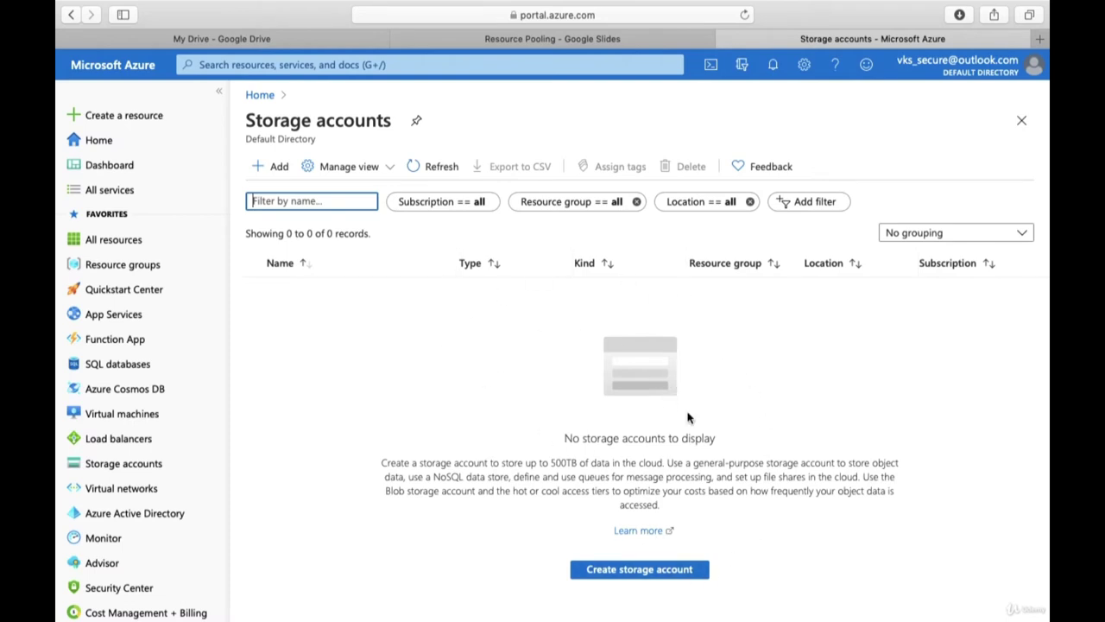
View the Azure Active Directory overview, then select the Resource Pooling slide's title box.
{"action": "left_click", "coordinate": [162, 514]}
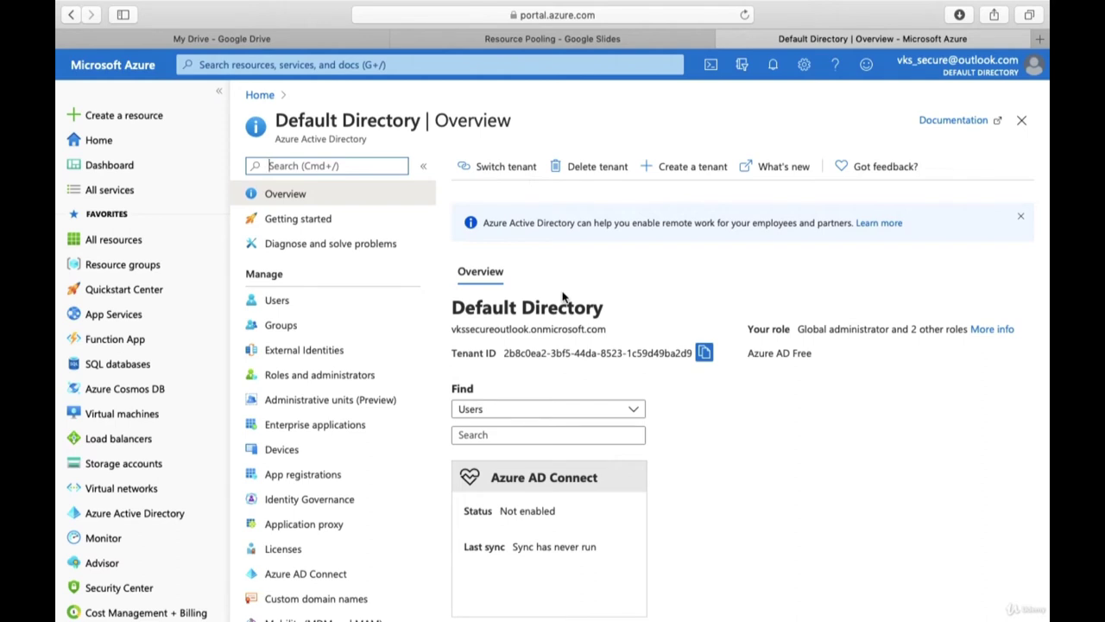
{"action": "left_click", "coordinate": [501, 48]}
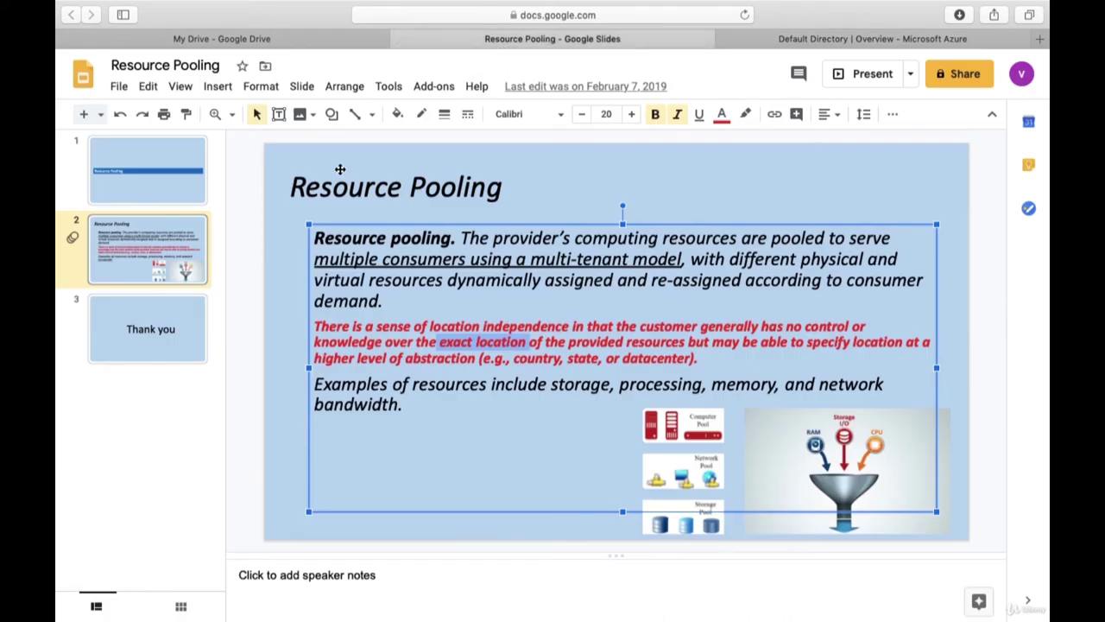
{"action": "left_click", "coordinate": [285, 184]}
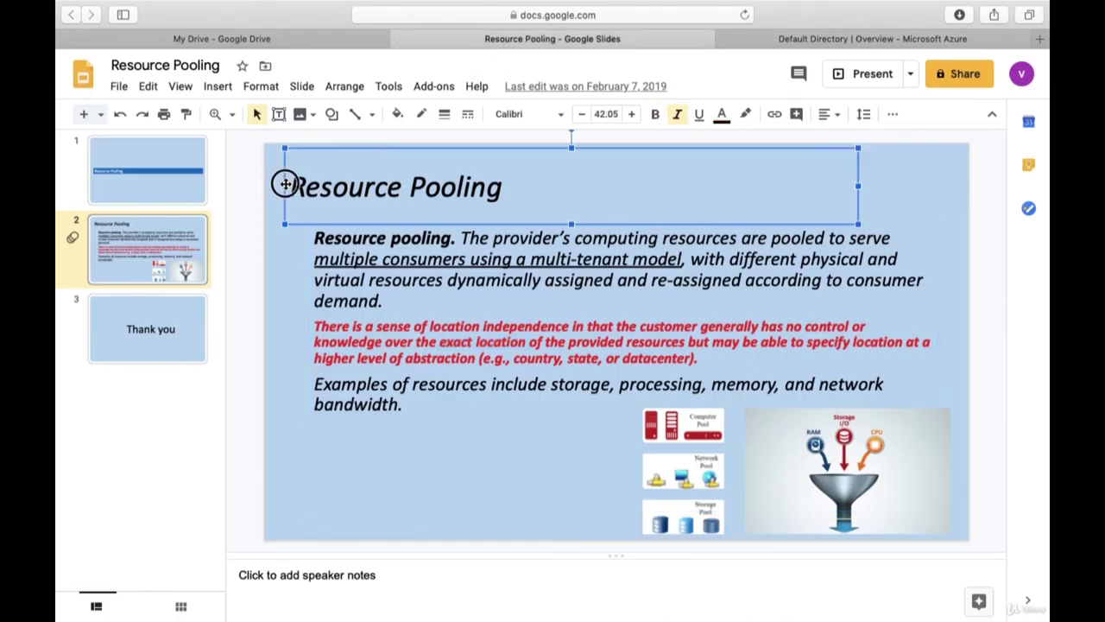